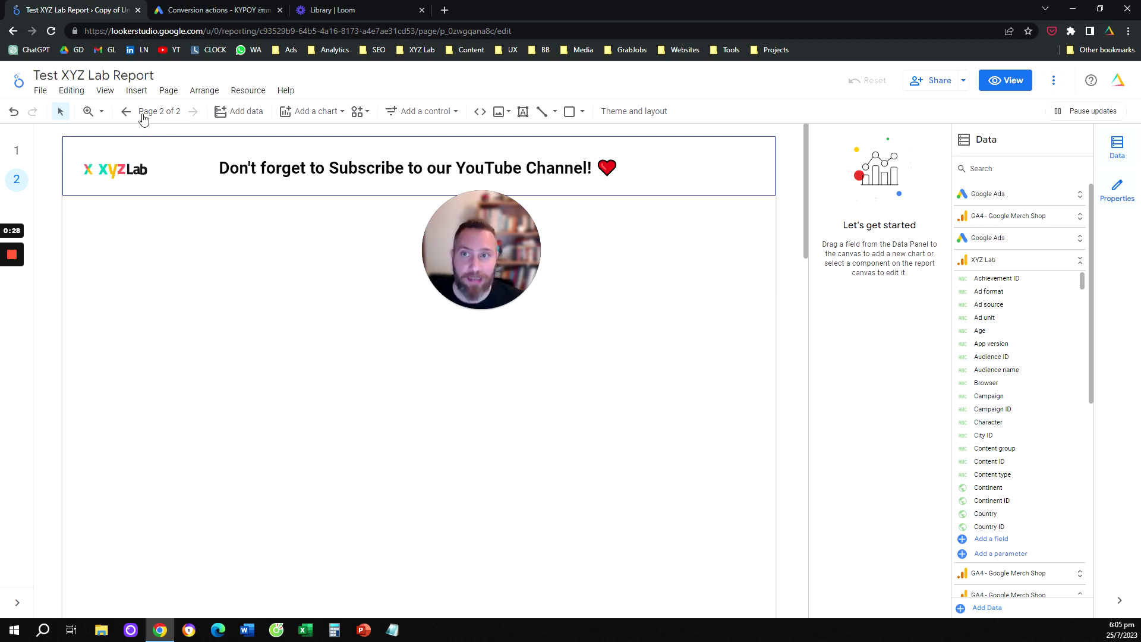
Insert a scorecard below the page 2 header, showing Clicks at 3,577
{"action": "left_click", "coordinate": [136, 90]}
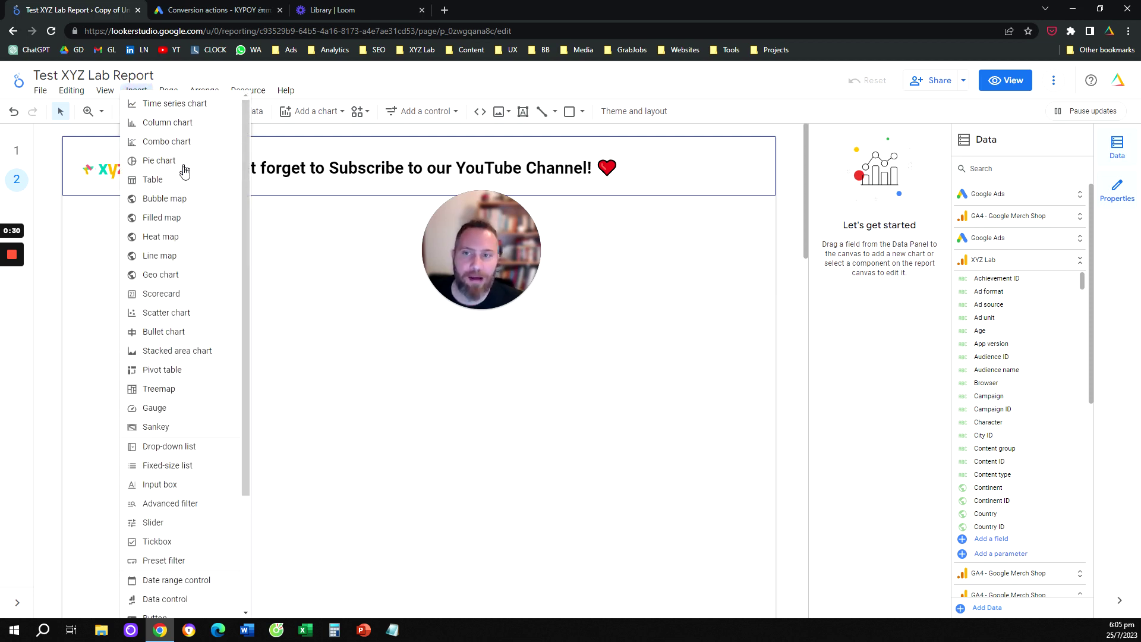
{"action": "left_click", "coordinate": [175, 293]}
{"action": "left_click", "coordinate": [96, 233]}
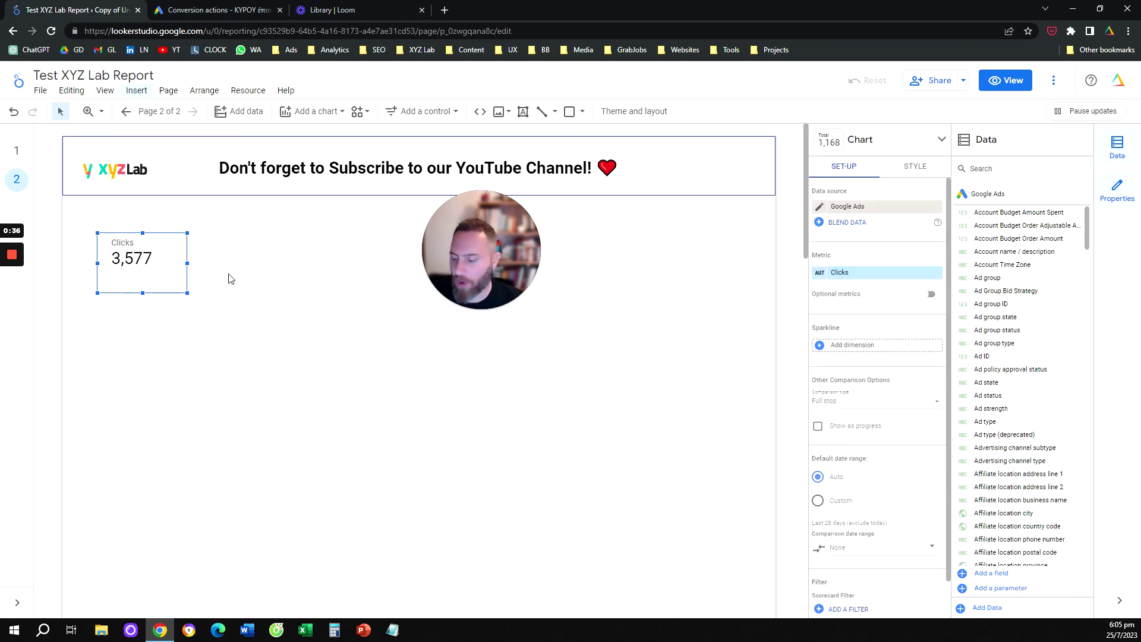
Duplicate the Clicks scorecard beside it and switch the copy's metric to Conversions (1,623.31)
{"action": "left_click_drag", "start_coordinate": [154, 279], "coordinate": [267, 249]}
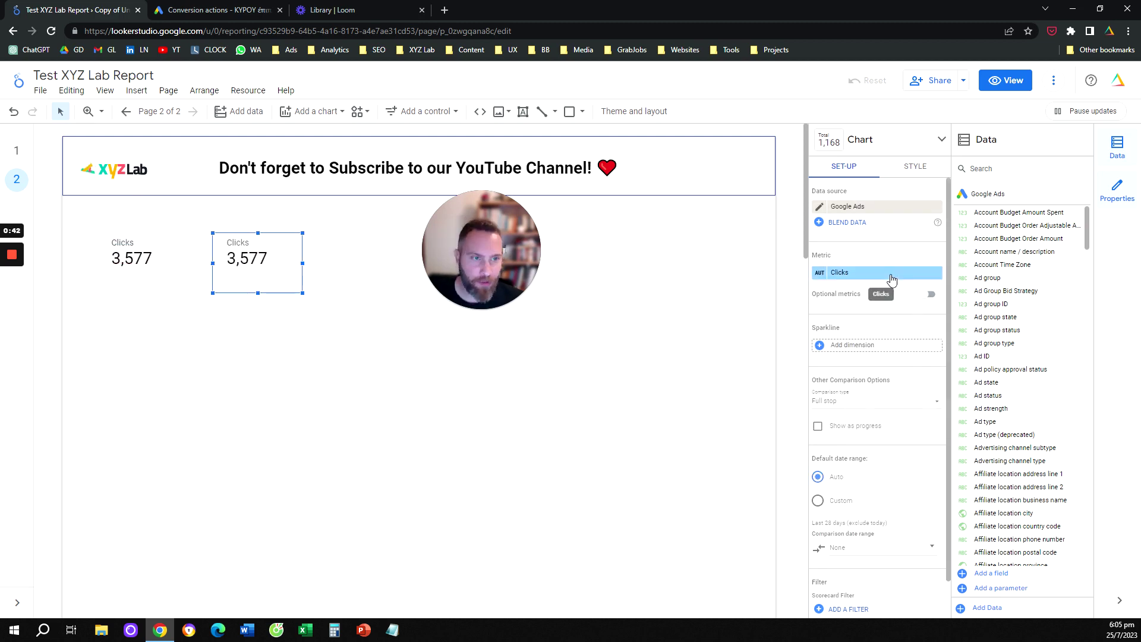
{"action": "left_click", "coordinate": [892, 275]}
{"action": "type", "text": "conver"}
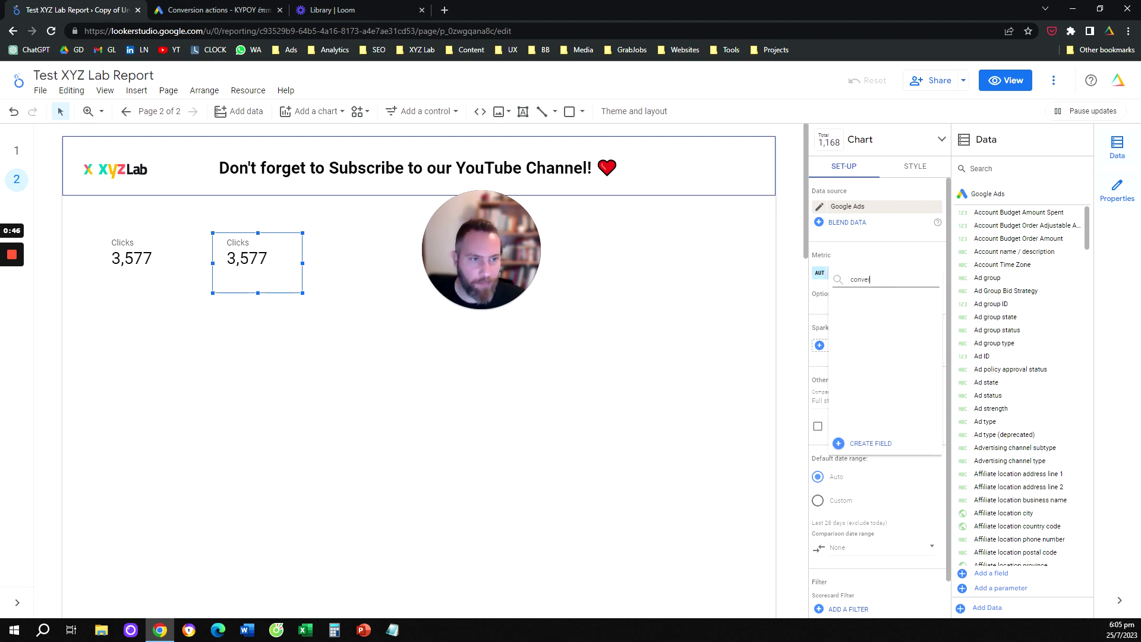
{"action": "type", "text": "ionssion"}
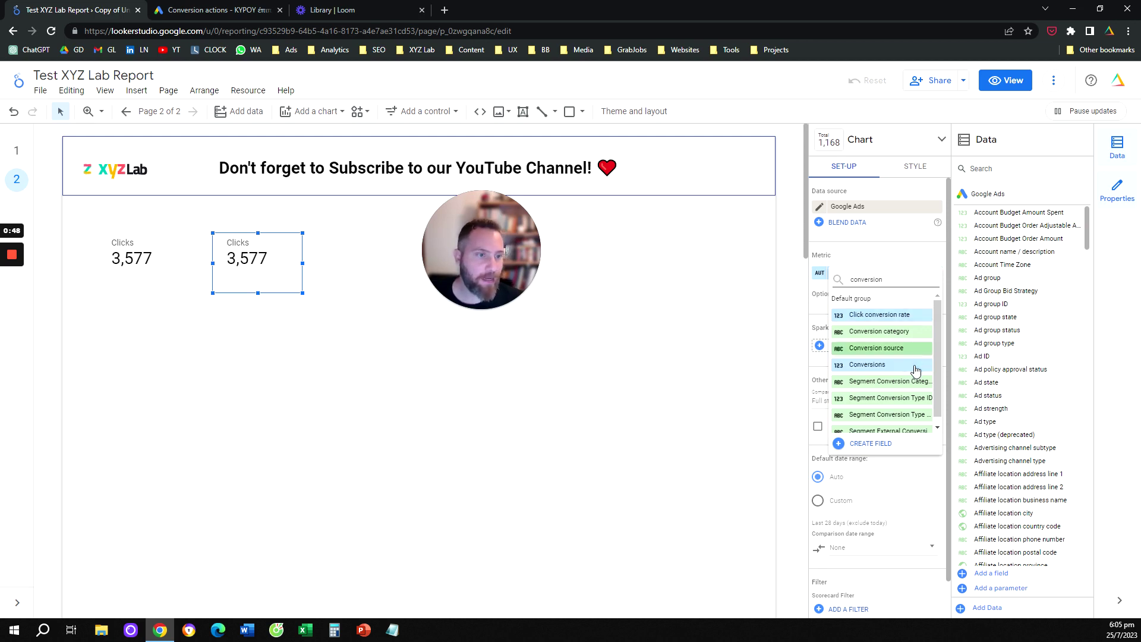
{"action": "left_click", "coordinate": [909, 365]}
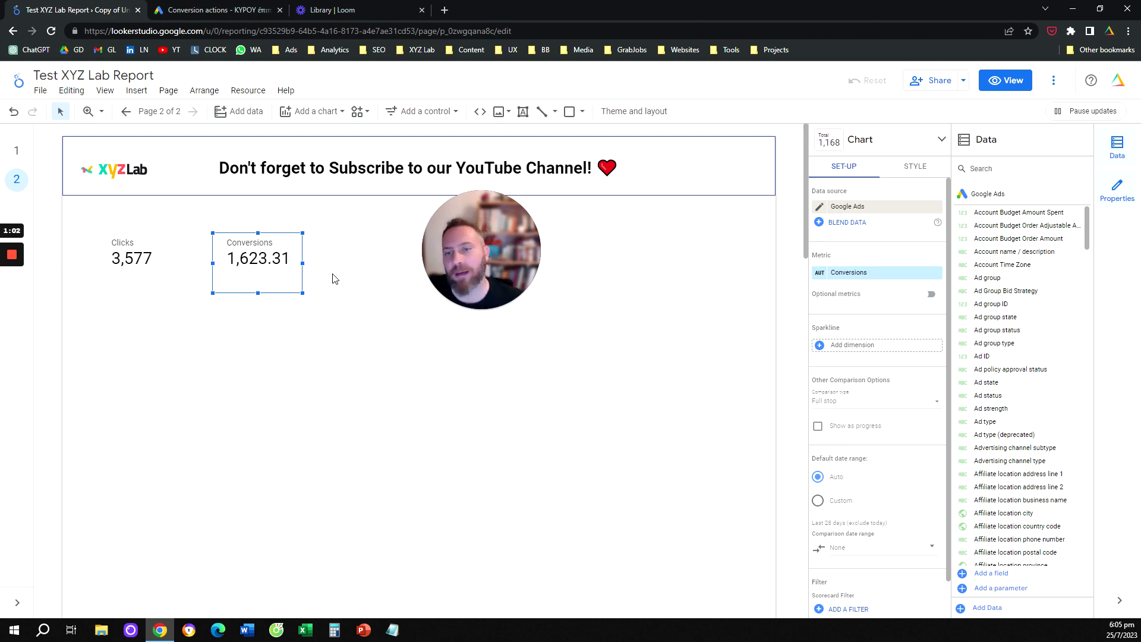
{"action": "left_click", "coordinate": [235, 16]}
{"action": "scroll", "coordinate": [323, 435], "scroll_direction": "down", "scroll_amount": 2}
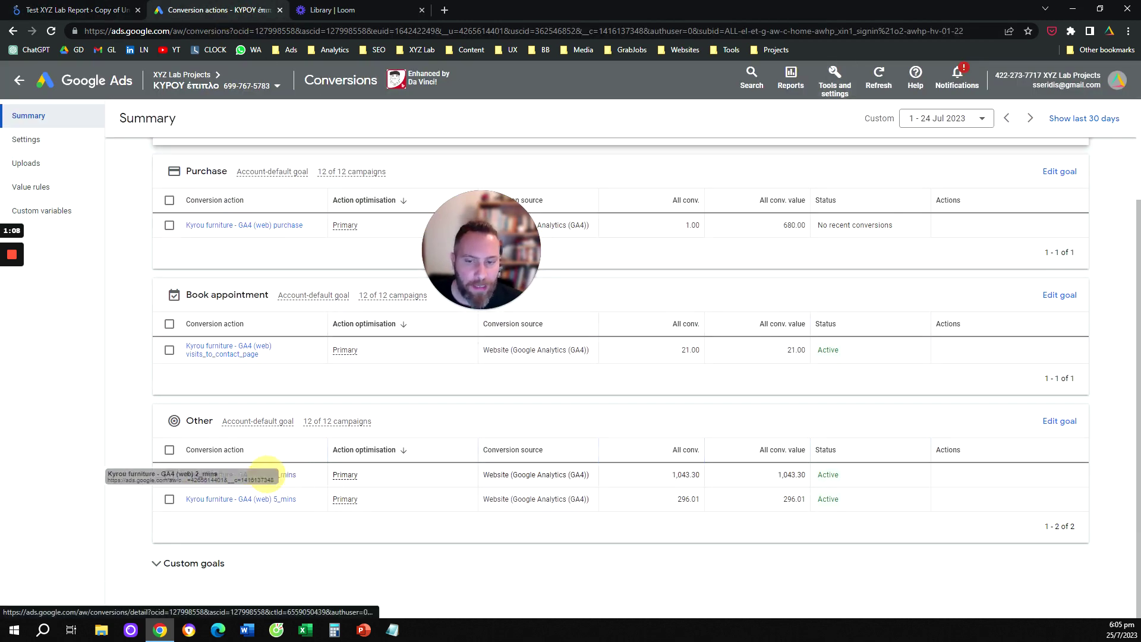
{"action": "left_click", "coordinate": [174, 481]}
{"action": "left_click_drag", "start_coordinate": [174, 481], "coordinate": [306, 484]}
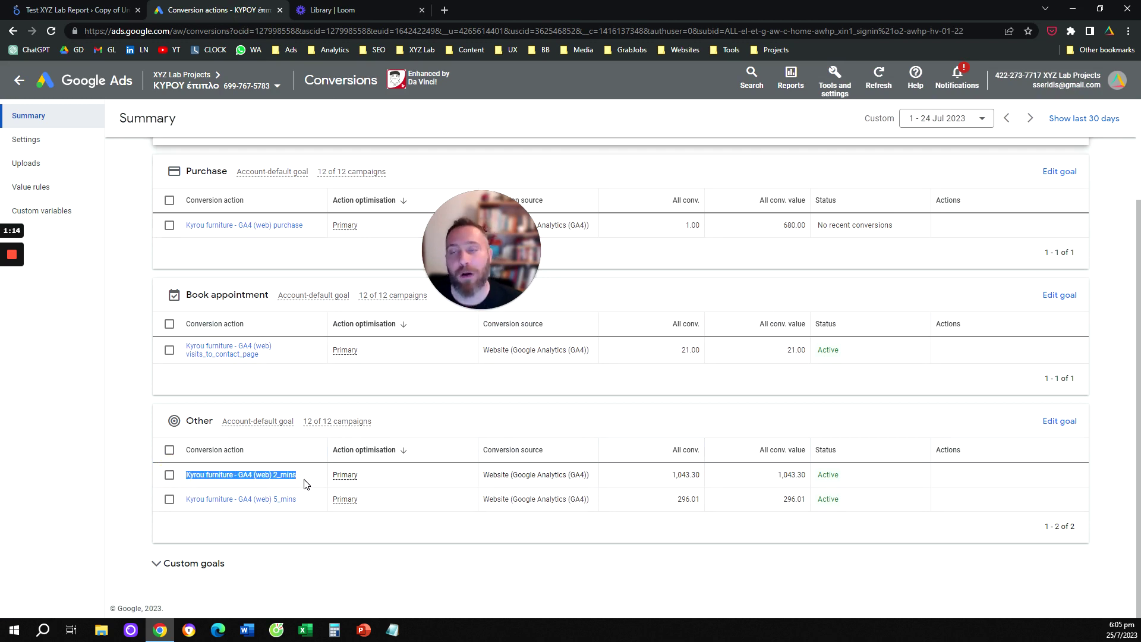
{"action": "left_click", "coordinate": [70, 9]}
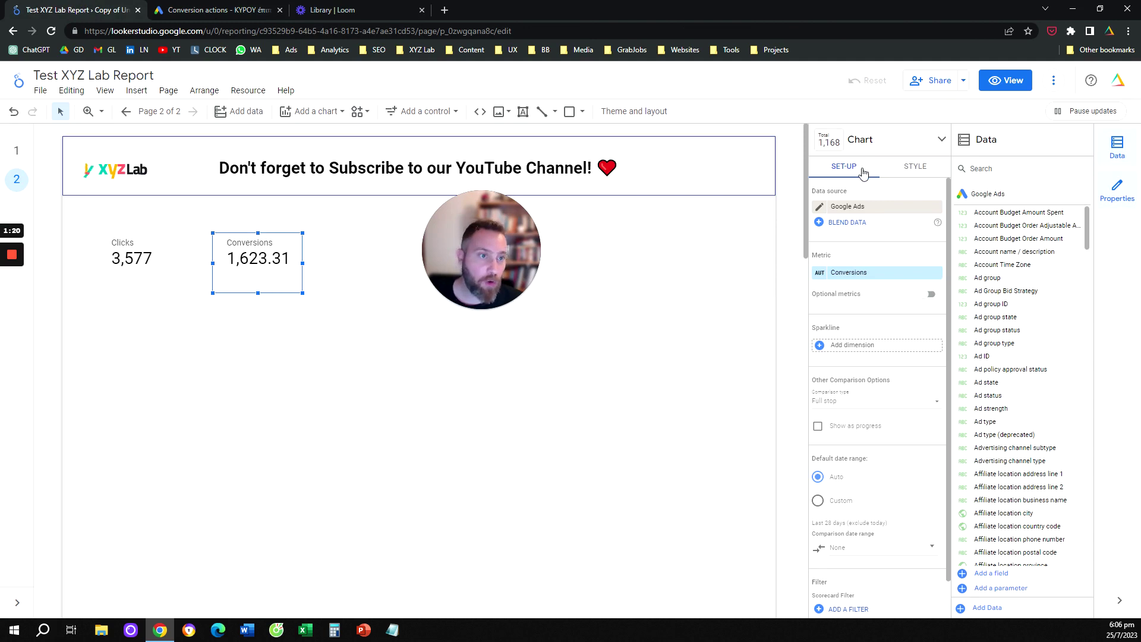
Start a new filter on the Conversions scorecard named '2 mins'
{"action": "scroll", "coordinate": [874, 362], "scroll_direction": "down", "scroll_amount": 1}
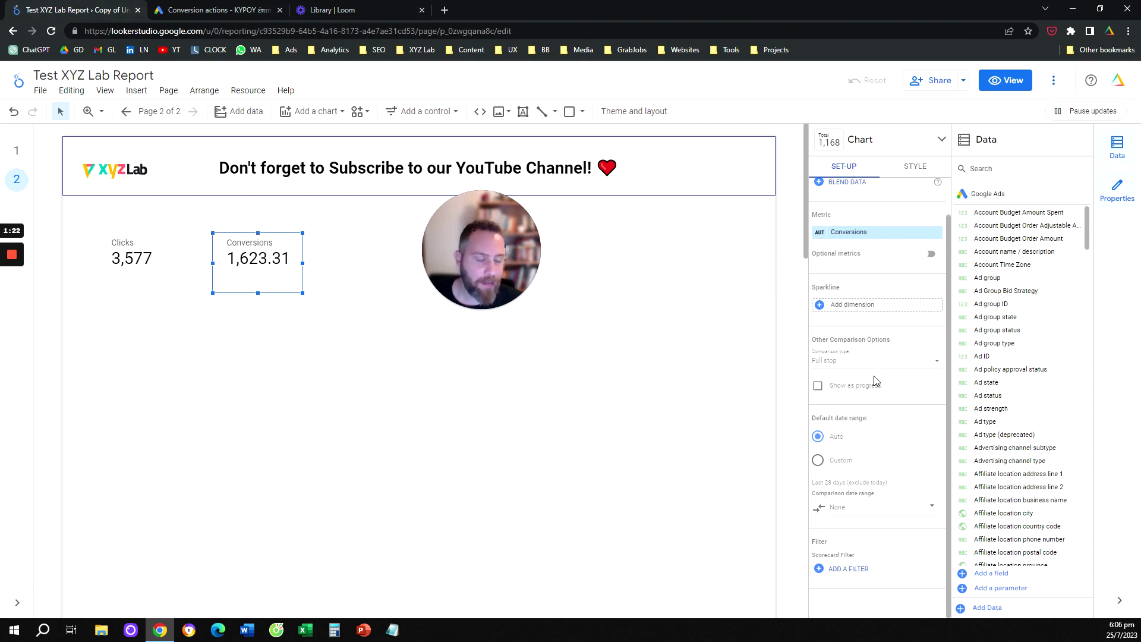
{"action": "left_click", "coordinate": [858, 570]}
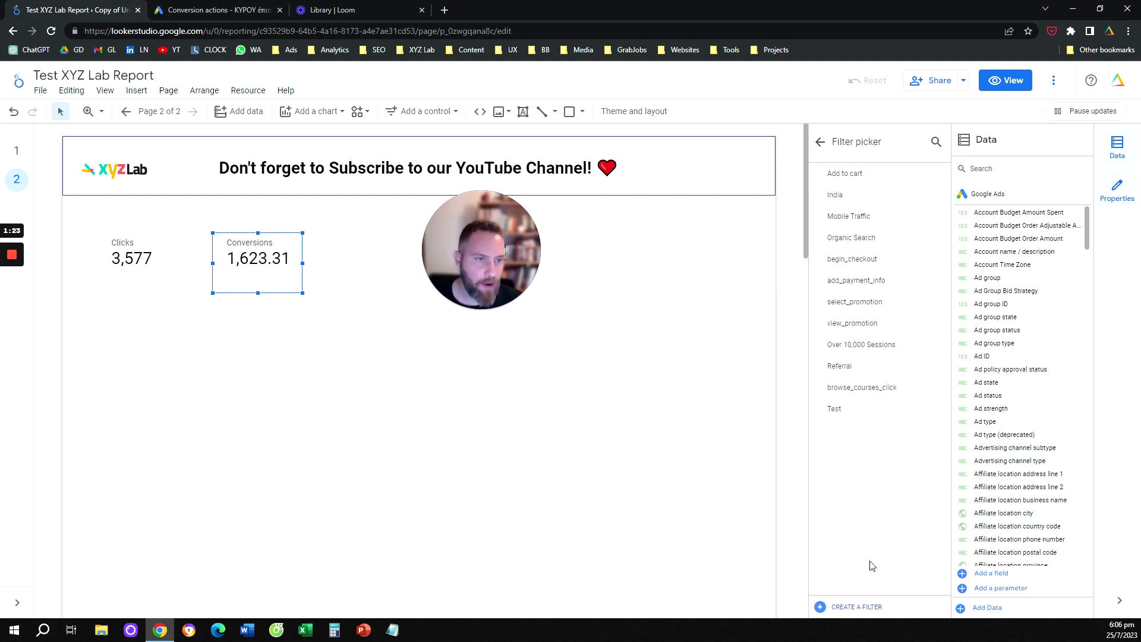
{"action": "left_click", "coordinate": [864, 606]}
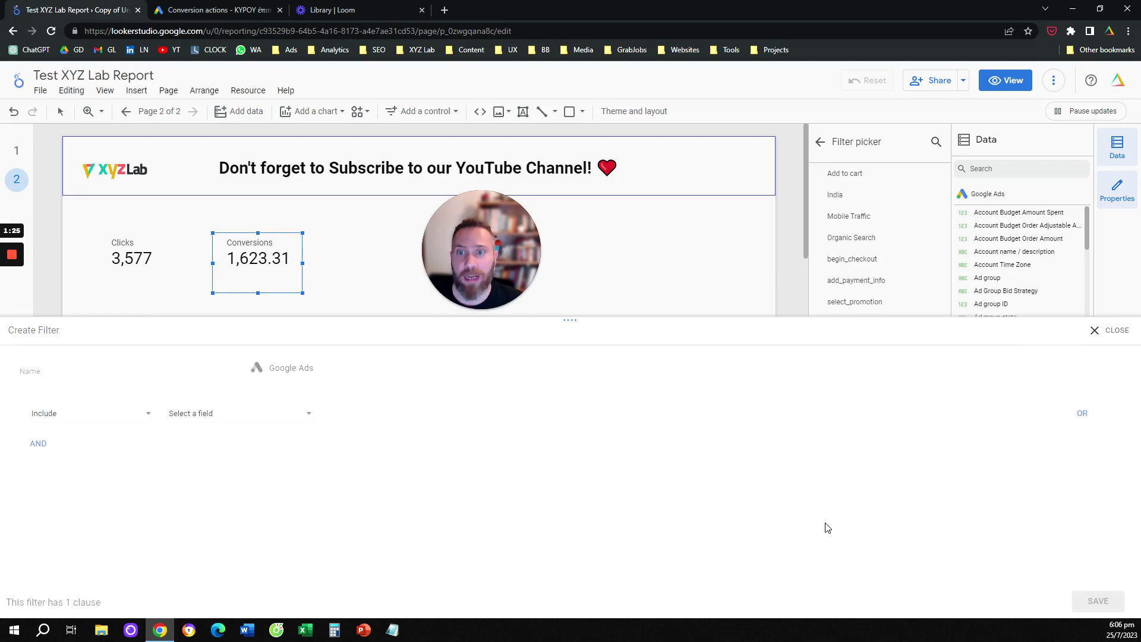
{"action": "left_click", "coordinate": [148, 374]}
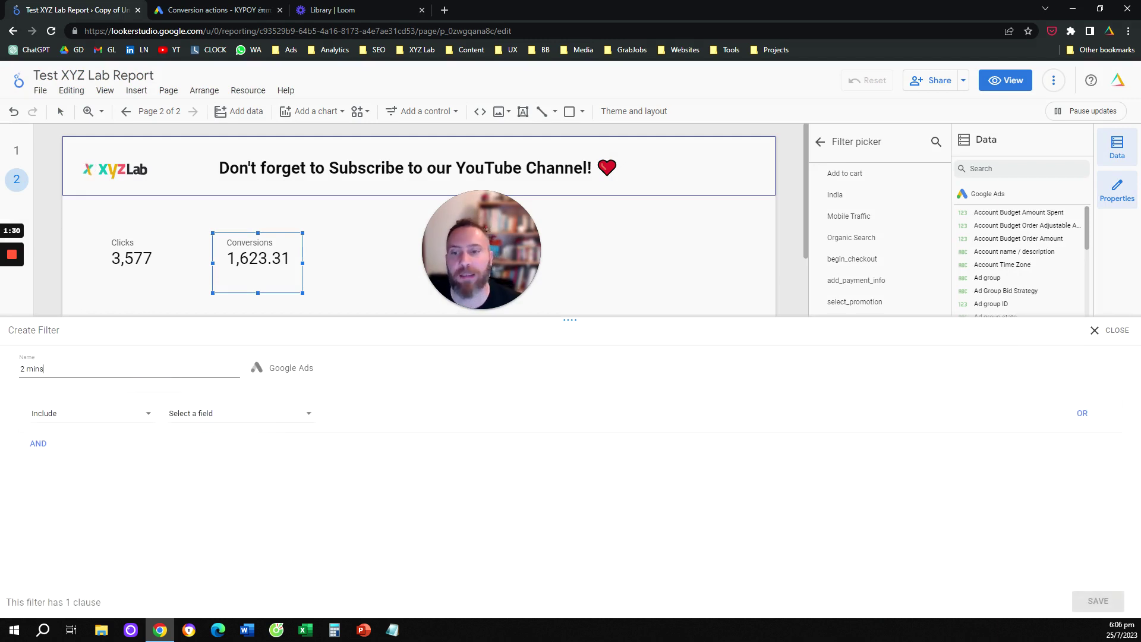
Set the filter to include Segment Conversion Type Name with a Contains condition
{"action": "left_click", "coordinate": [286, 422]}
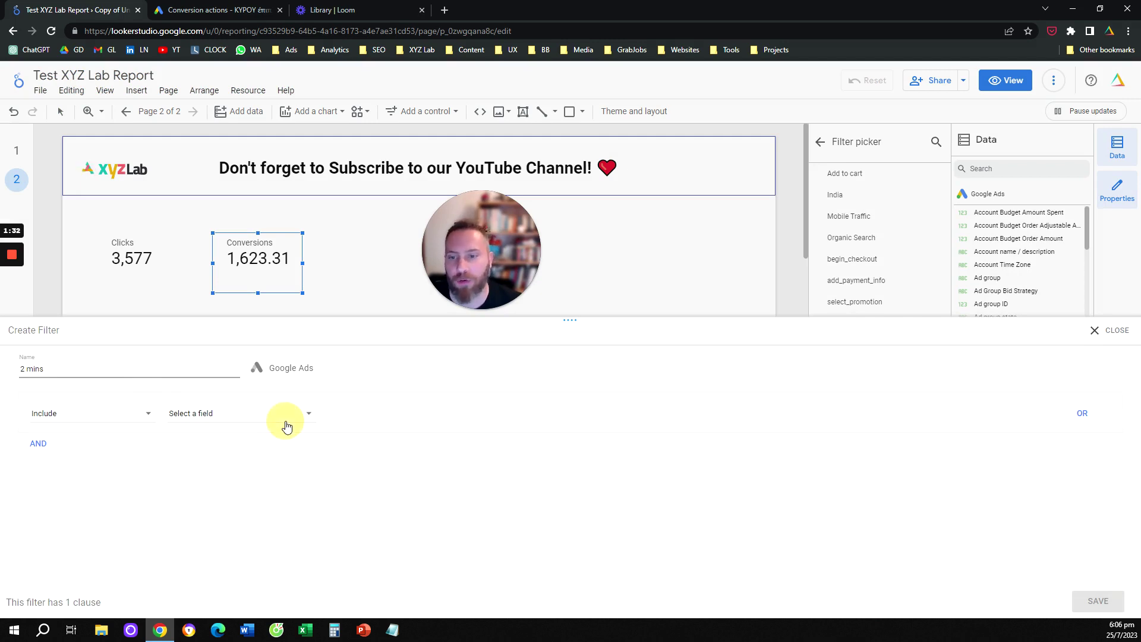
{"action": "left_click", "coordinate": [254, 410]}
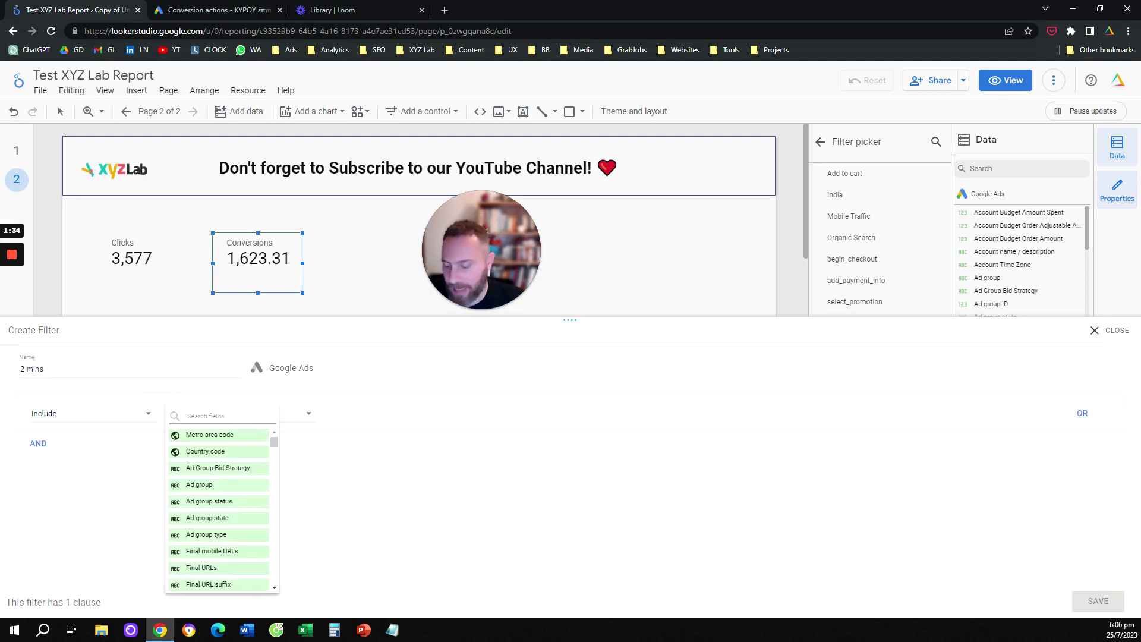
{"action": "type", "text": "name"}
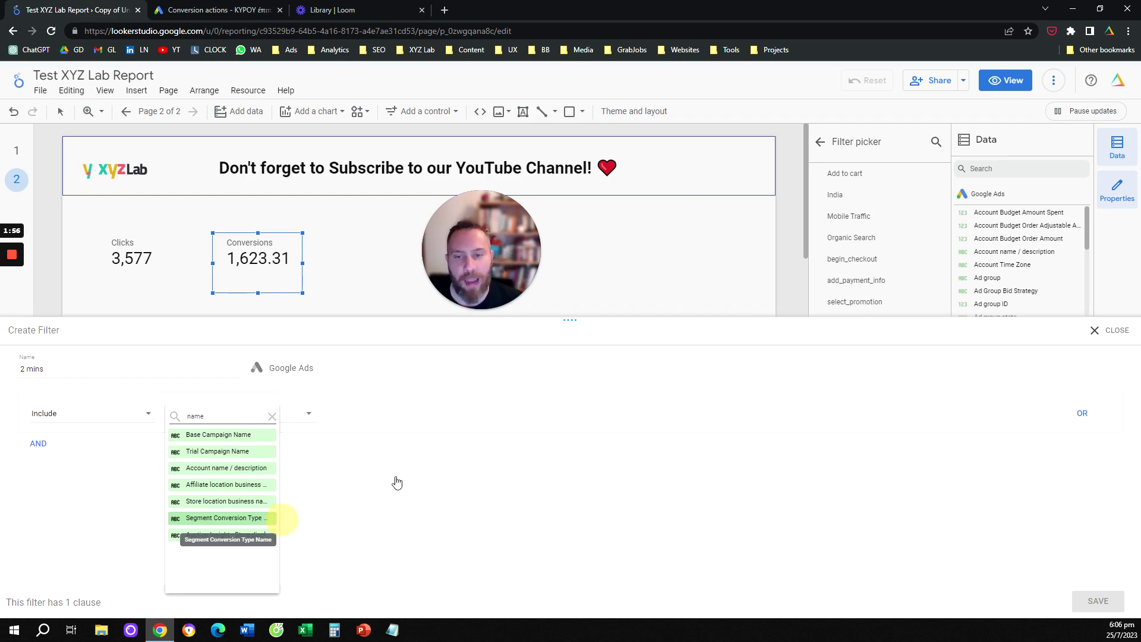
{"action": "left_click", "coordinate": [215, 519]}
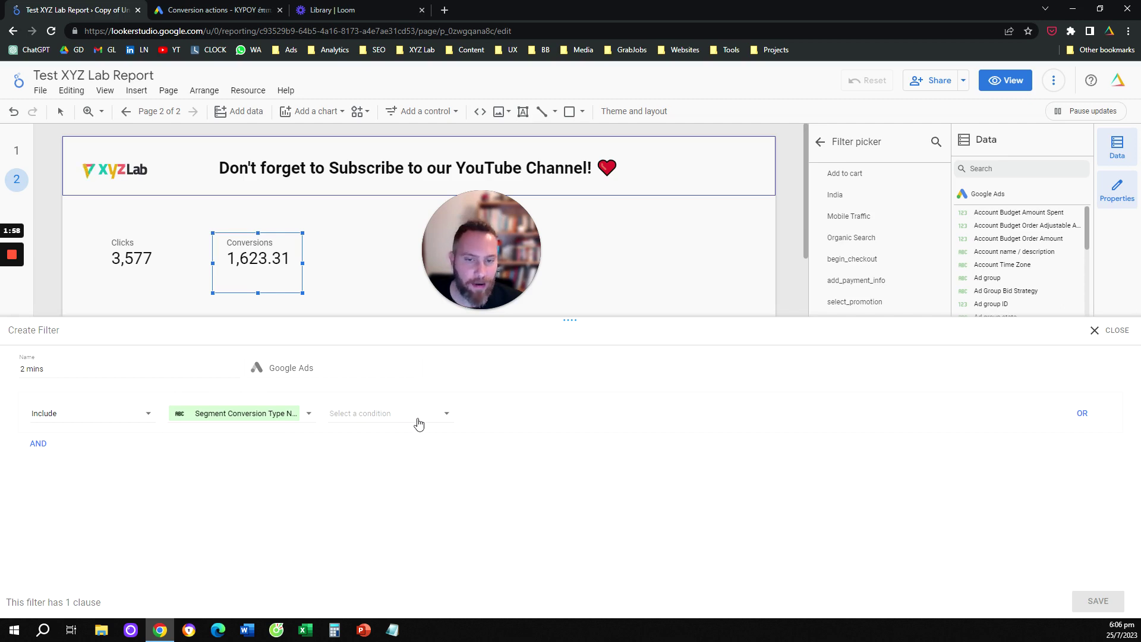
{"action": "left_click", "coordinate": [418, 423]}
{"action": "left_click", "coordinate": [392, 440]}
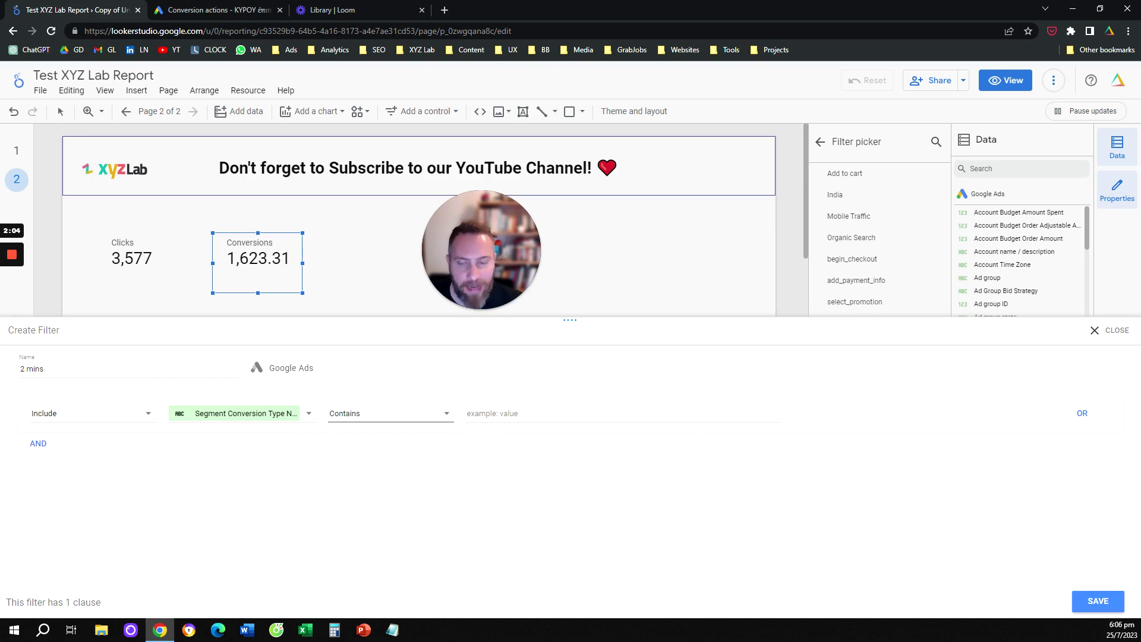
Tick the 2_mins conversion action in Google Ads, then return to the filter's empty value box
{"action": "left_click", "coordinate": [256, 10]}
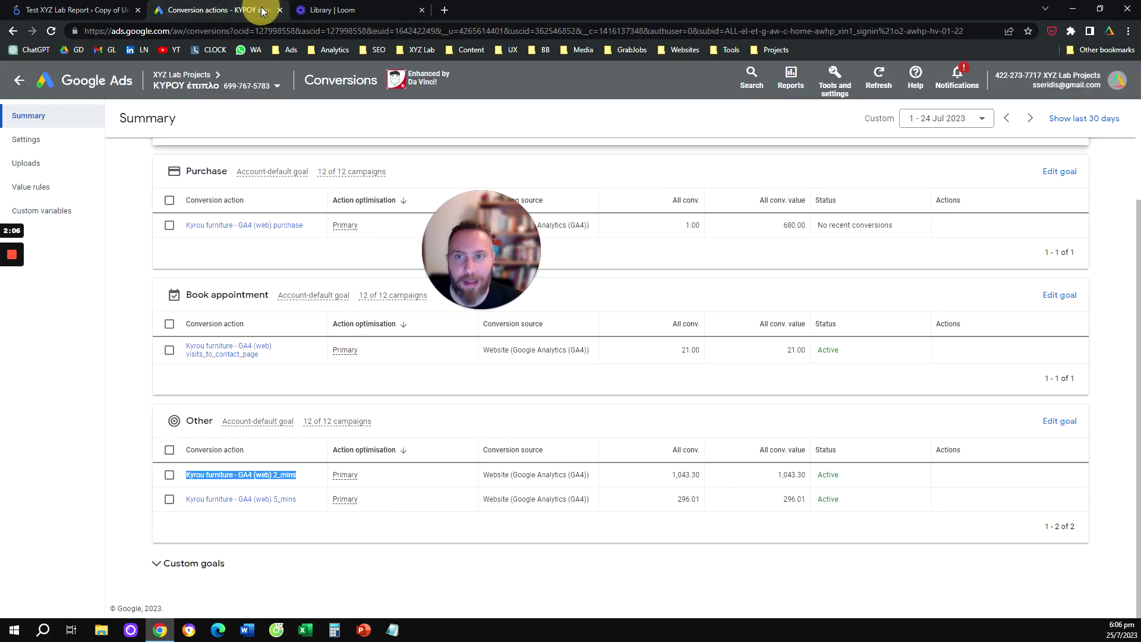
{"action": "mouse_move", "coordinate": [296, 477]}
{"action": "left_mouse_down"}
{"action": "mouse_move", "coordinate": [269, 477]}
{"action": "mouse_move", "coordinate": [300, 486]}
{"action": "left_mouse_up"}
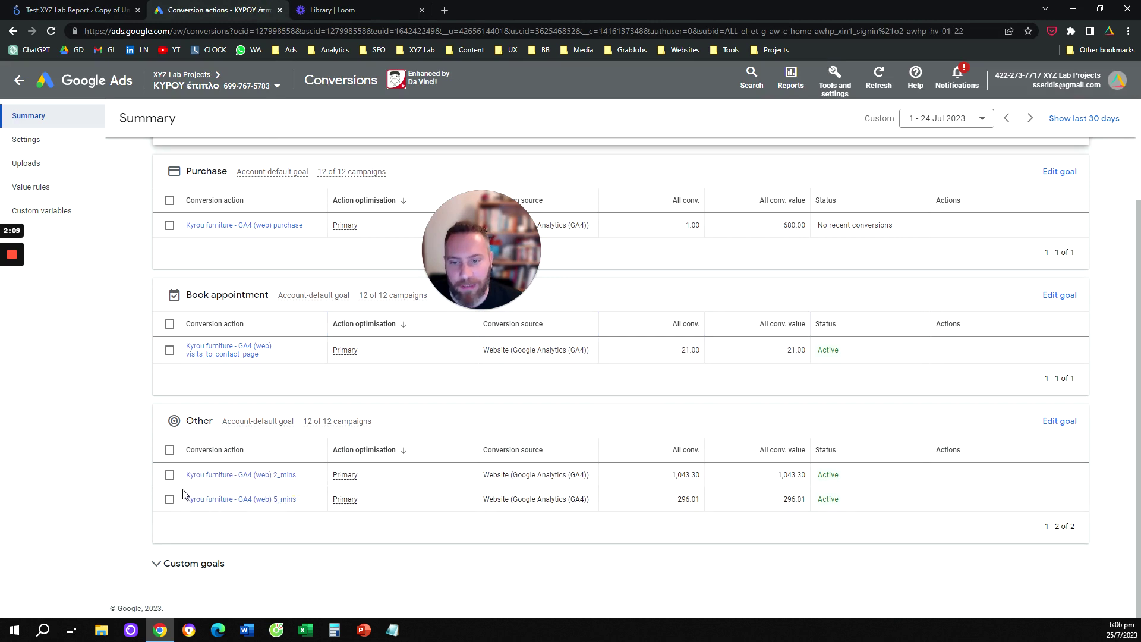
{"action": "left_click", "coordinate": [167, 476]}
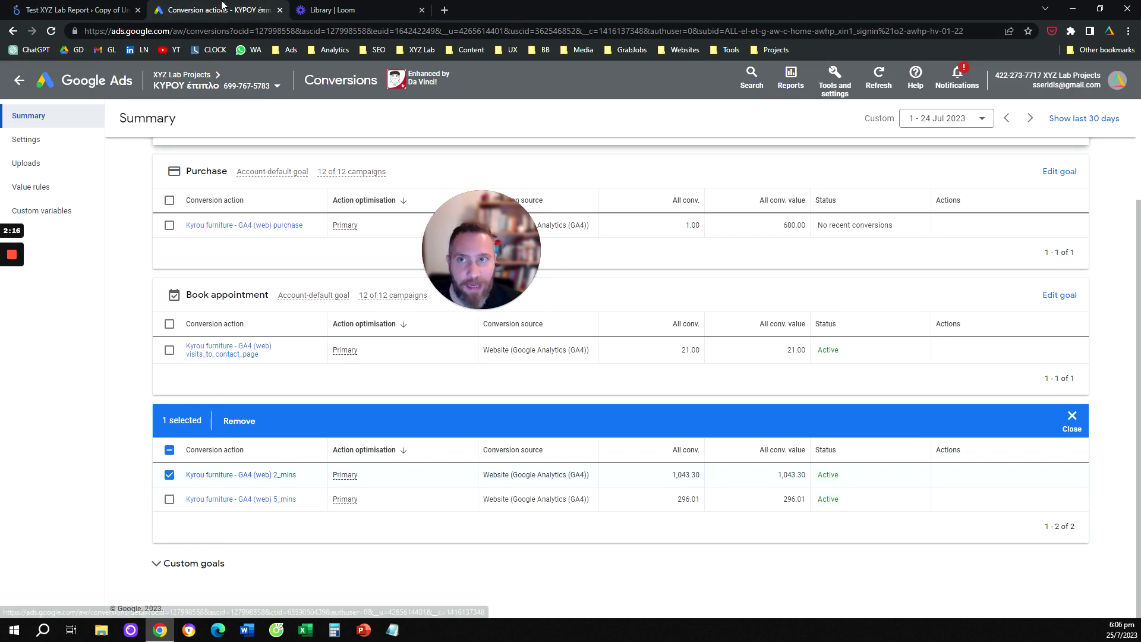
{"action": "left_click", "coordinate": [109, 10]}
{"action": "left_click", "coordinate": [526, 411]}
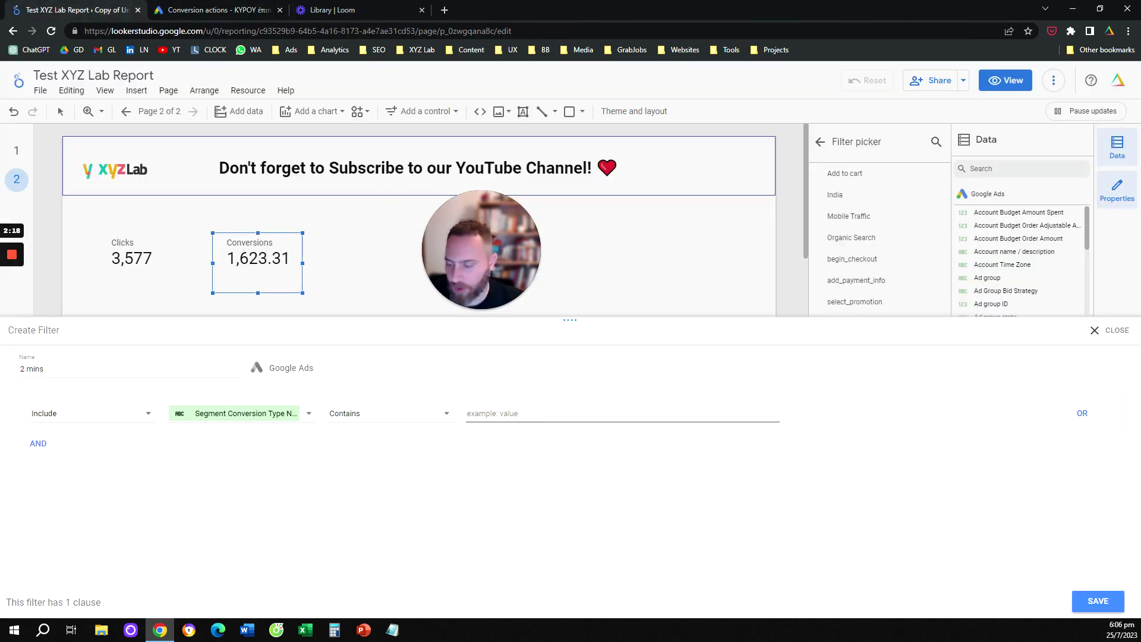
Enter 2_mins as the match value and save the '2 mins' filter on the scorecard
{"action": "type", "text": "2"}
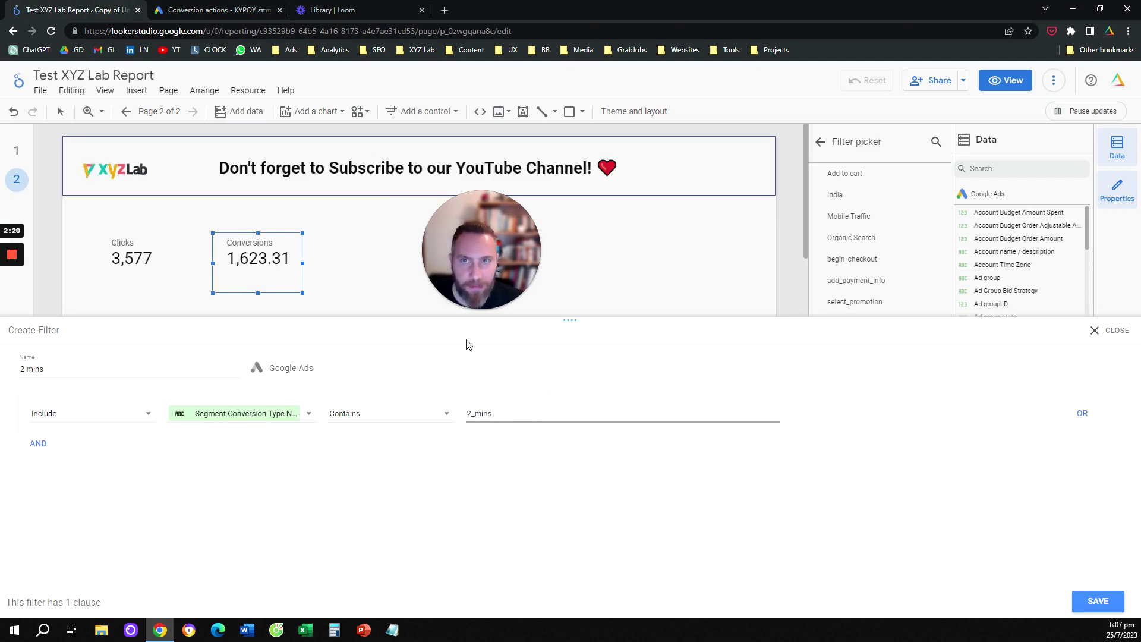
{"action": "type", "text": "_mins"}
{"action": "key", "text": "ctrl+Tab"}
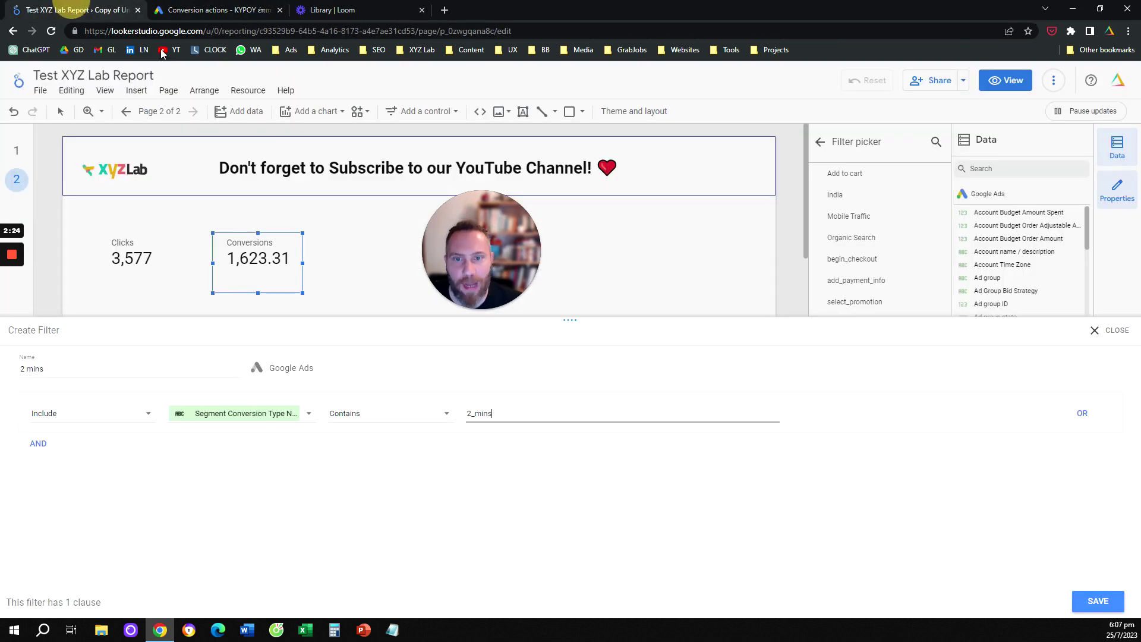
{"action": "left_click", "coordinate": [71, 10]}
{"action": "left_click", "coordinate": [1093, 602]}
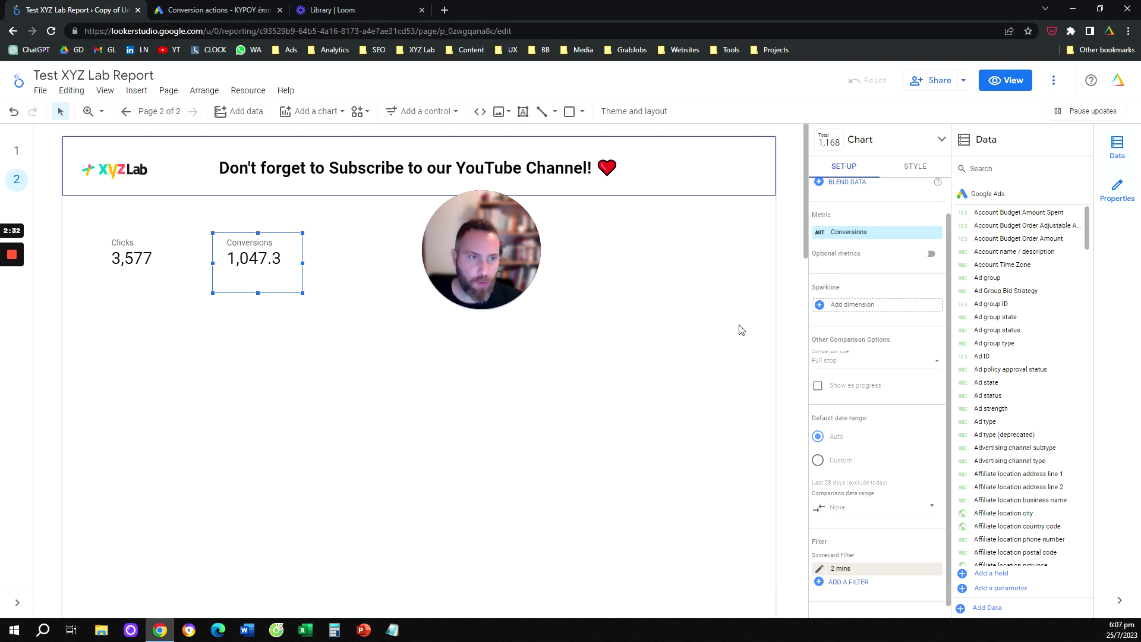
Rename the scorecard's Conversions metric to 2_mins, now reading 1,047.3
{"action": "left_click", "coordinate": [821, 236]}
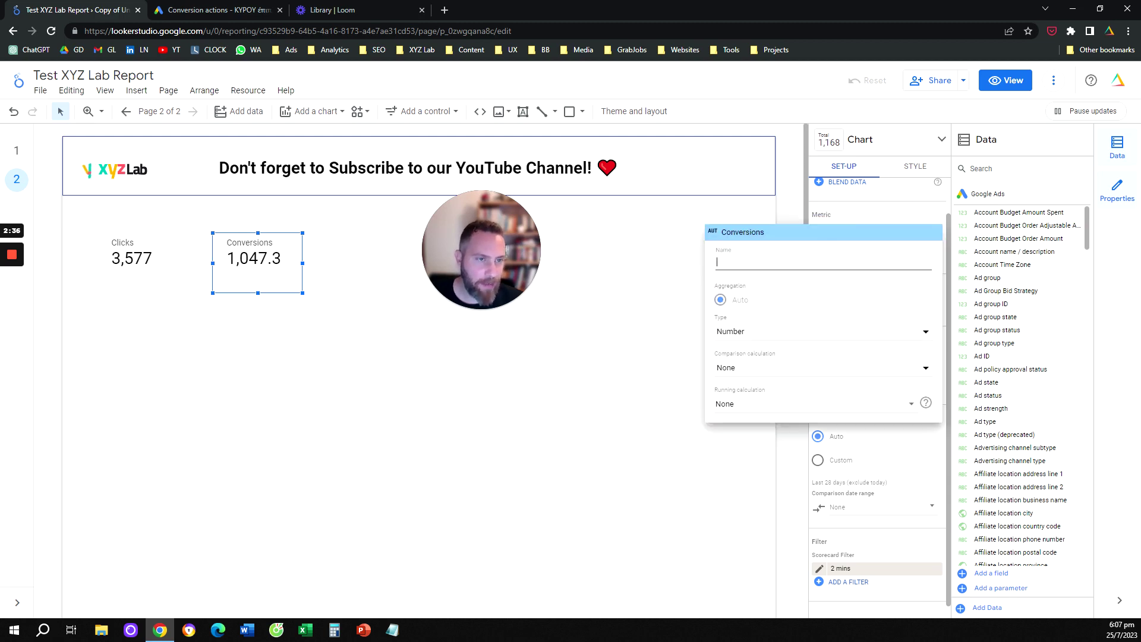
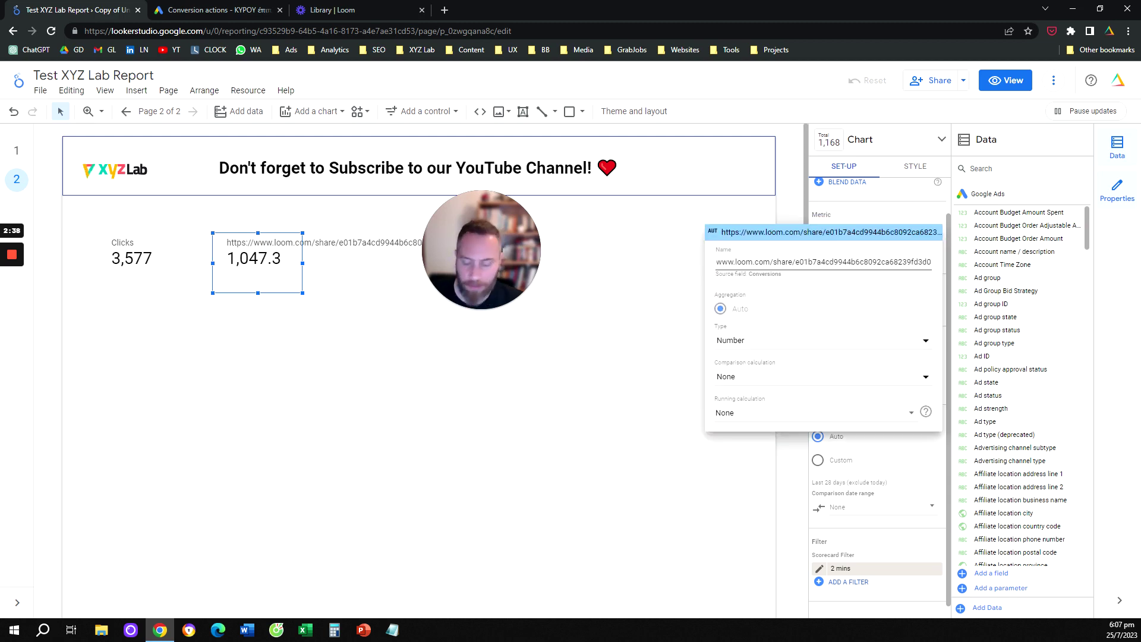
{"action": "key", "text": "ctrl+a"}
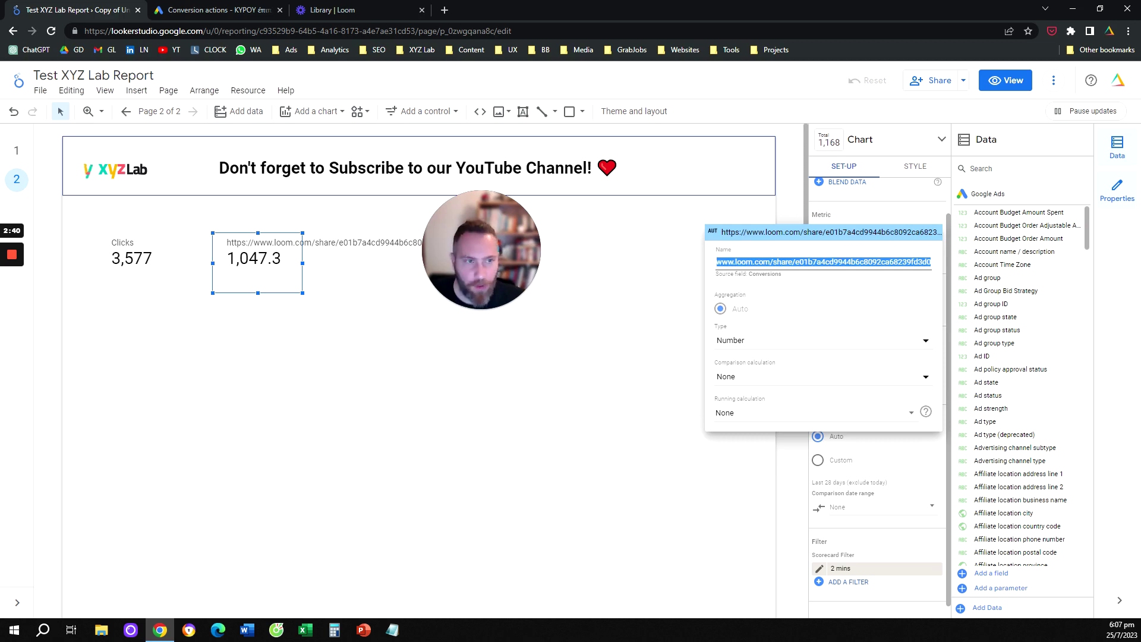
{"action": "key", "text": "BackSpace"}
{"action": "type", "text": "2"}
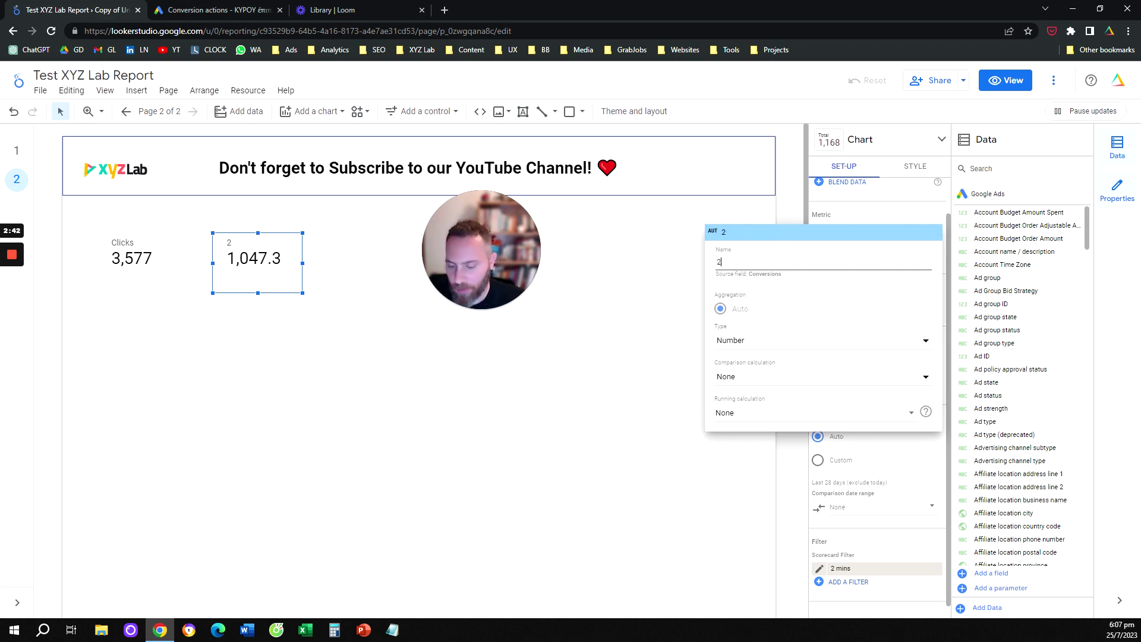
{"action": "type", "text": "_mins"}
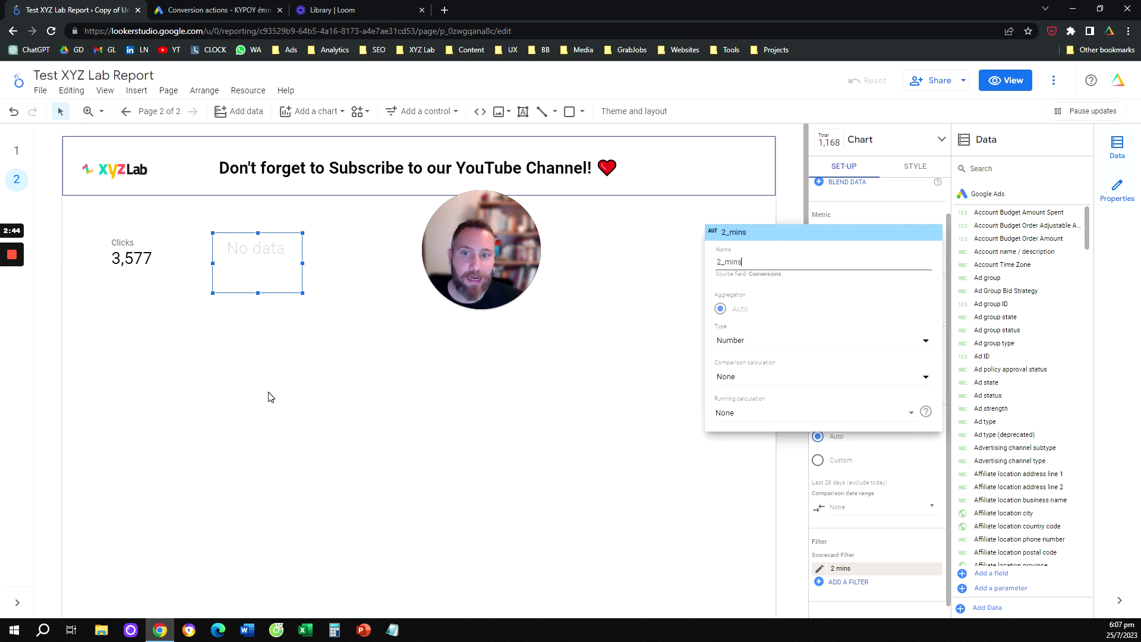
{"action": "left_click", "coordinate": [295, 387]}
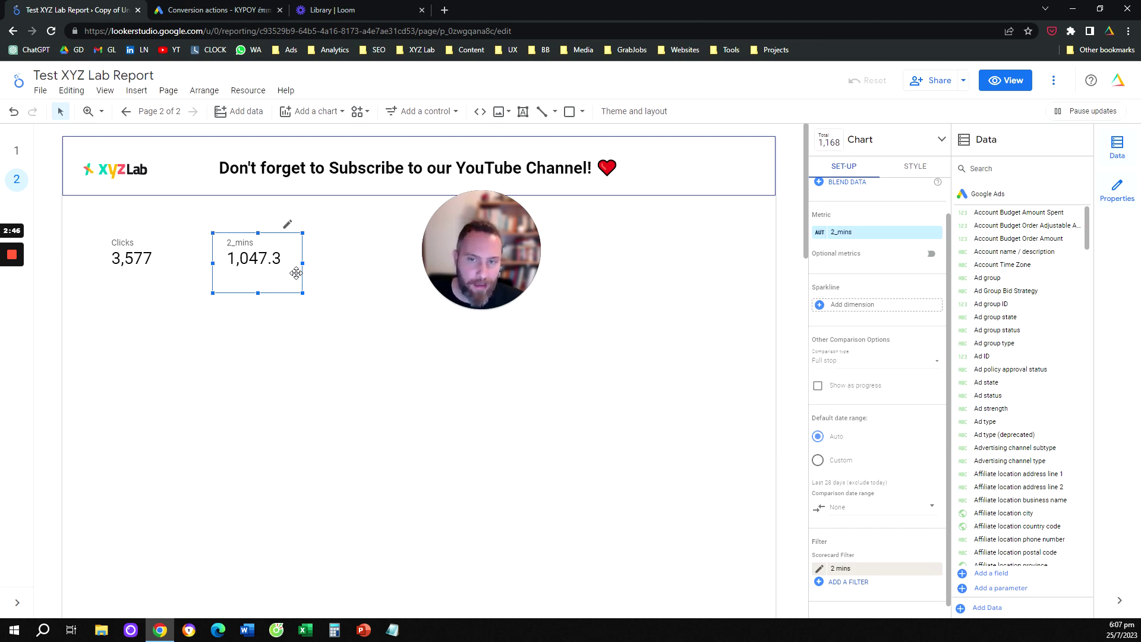
Duplicate the 2_mins scorecard and remove the '2 mins' filter from the copy, showing 1,623.31
{"action": "left_click_drag", "start_coordinate": [258, 275], "coordinate": [349, 256]}
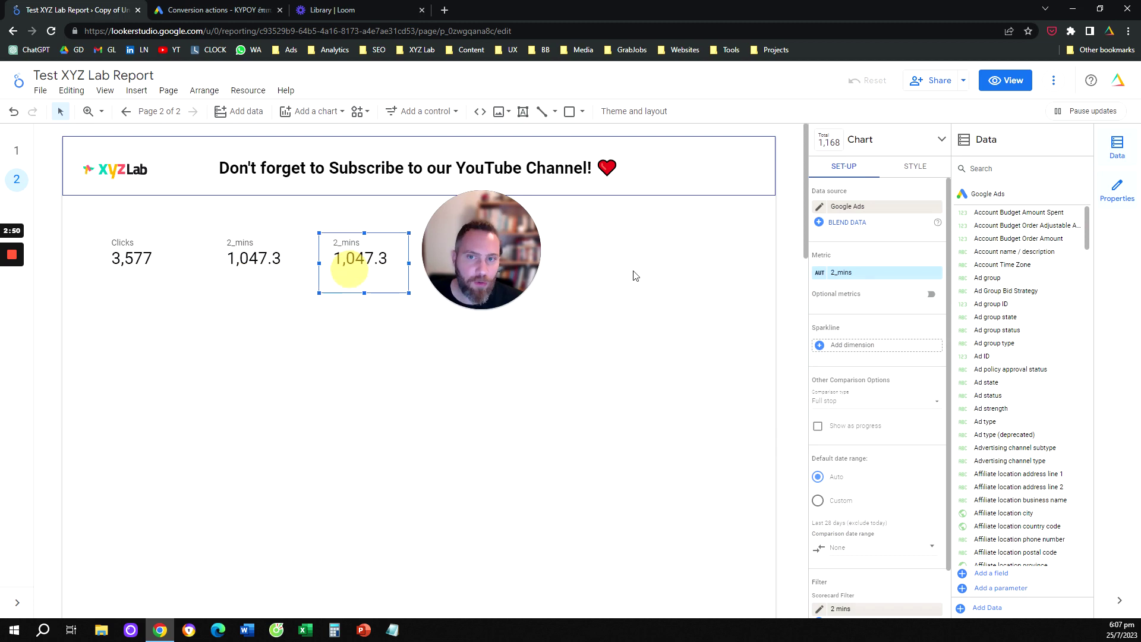
{"action": "scroll", "coordinate": [927, 416], "scroll_direction": "down", "scroll_amount": 2}
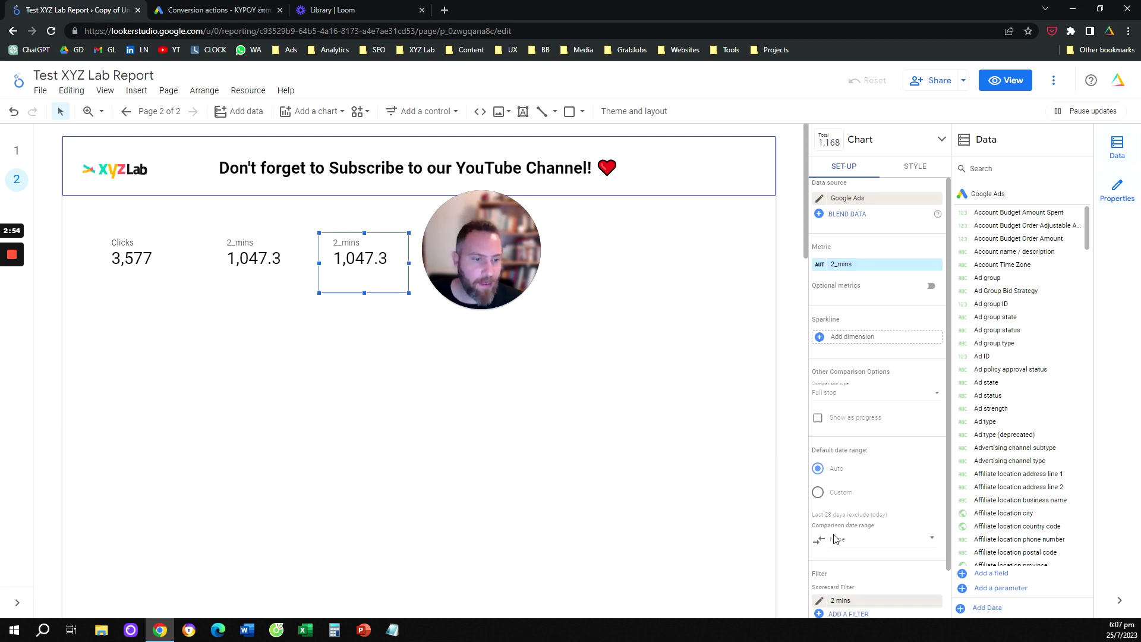
{"action": "left_click", "coordinate": [937, 556]}
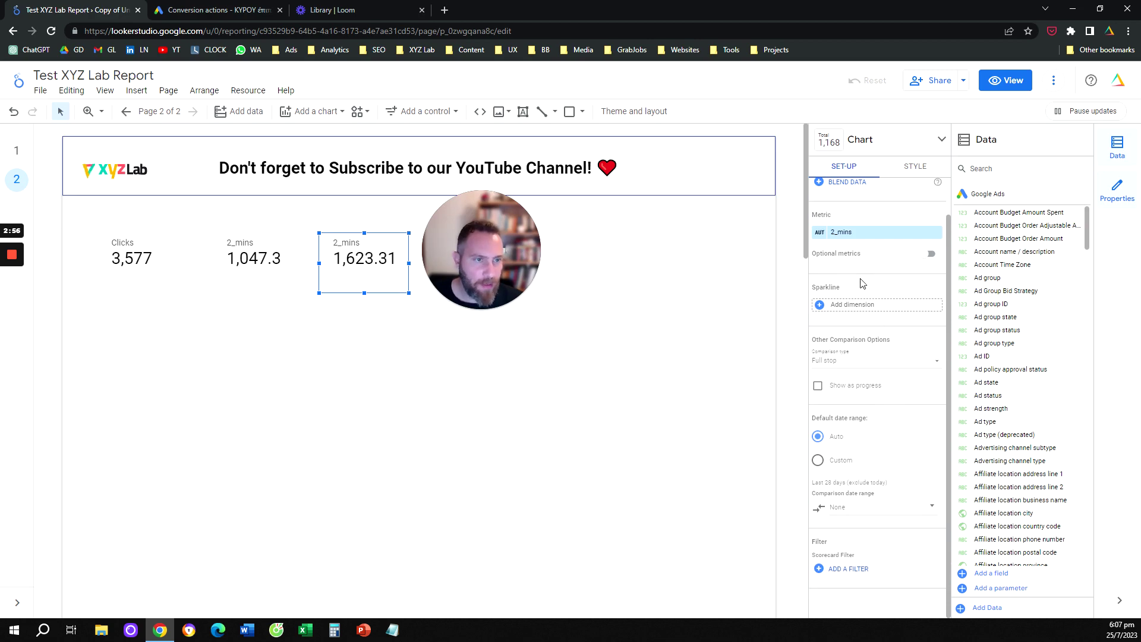
{"action": "left_click", "coordinate": [241, 10]}
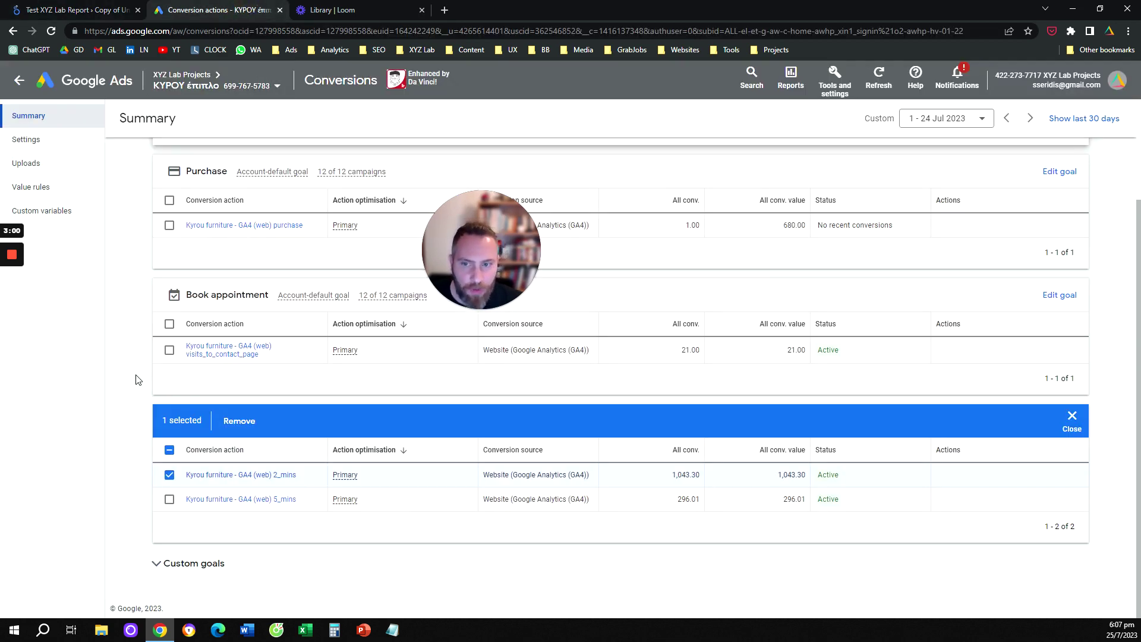
Tick the visits_to_contact_page conversion action and select its name in Google Ads
{"action": "left_click", "coordinate": [168, 352]}
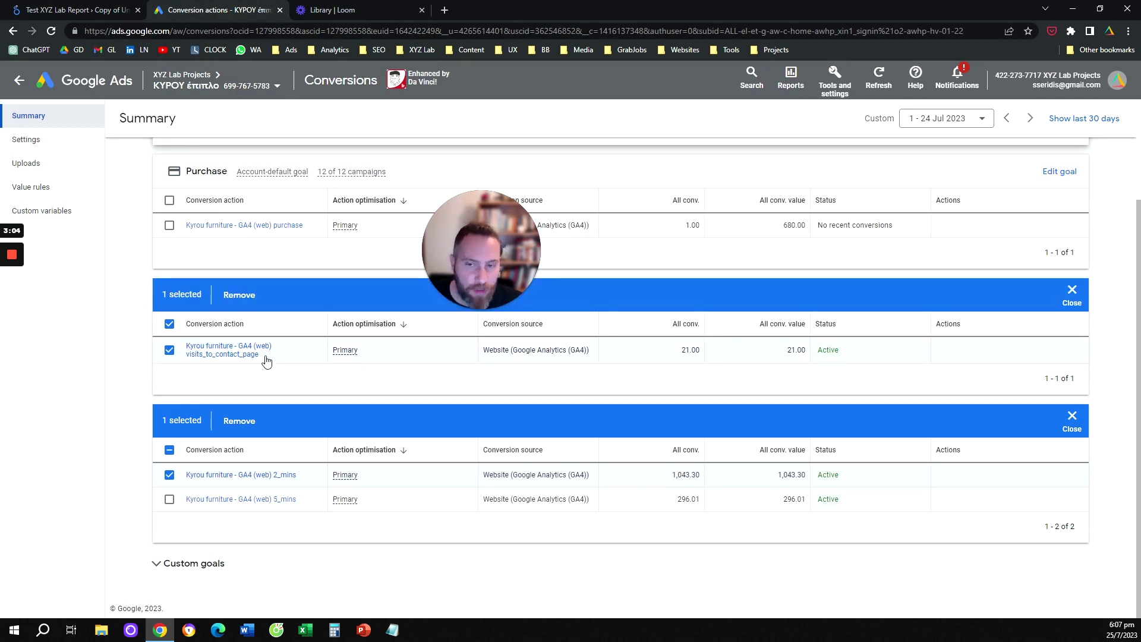
{"action": "left_click", "coordinate": [169, 476]}
{"action": "left_click", "coordinate": [159, 349]}
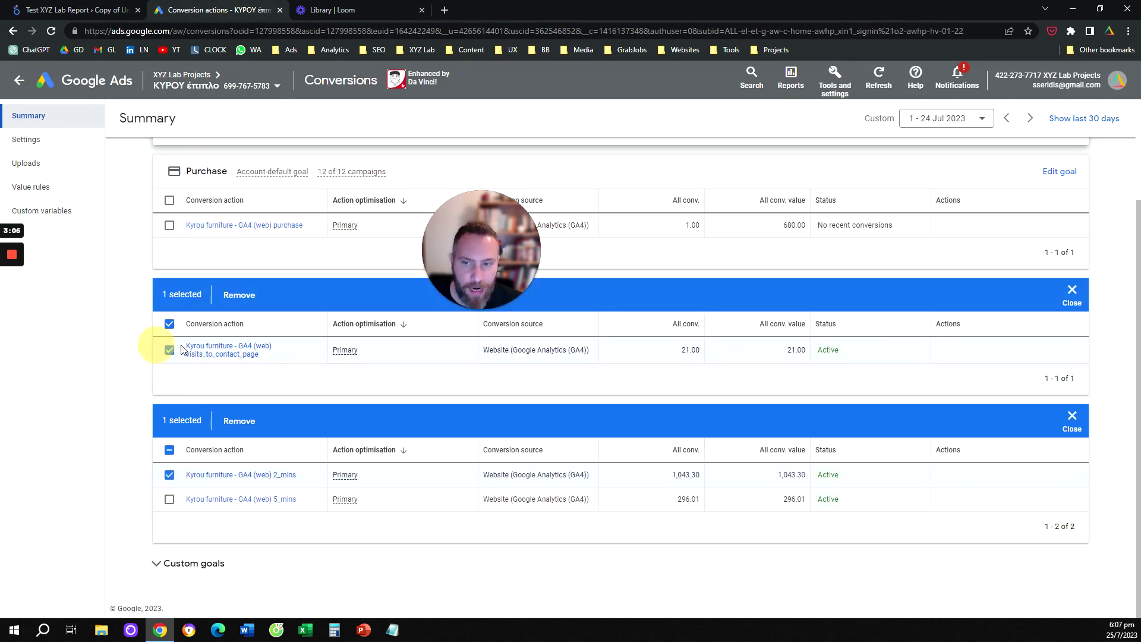
{"action": "left_click_drag", "start_coordinate": [181, 349], "coordinate": [297, 369]}
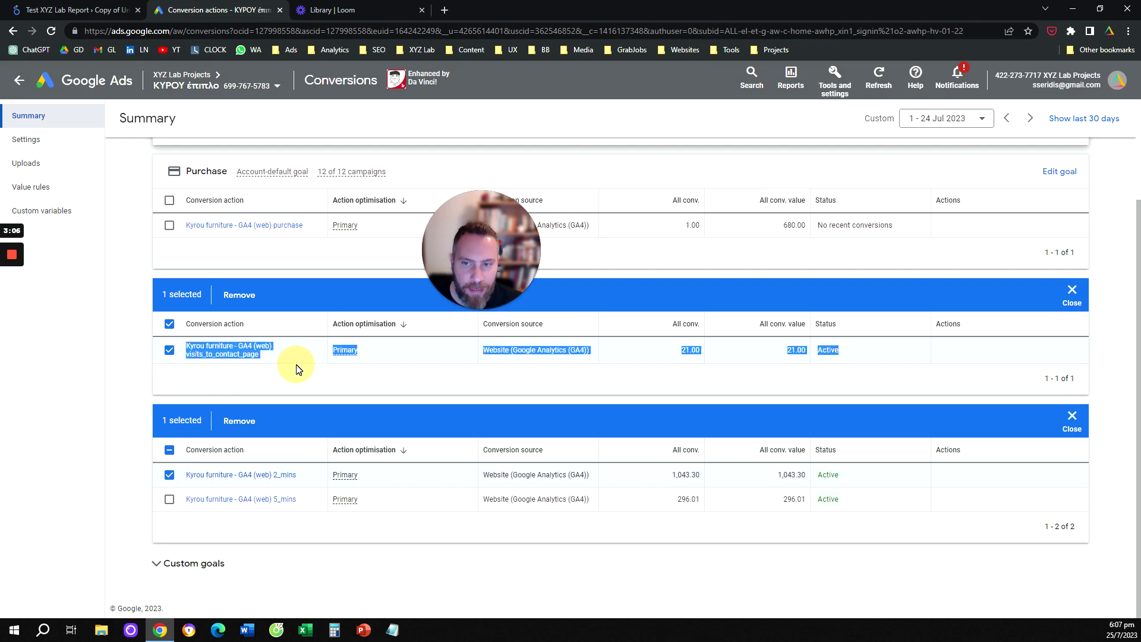
{"action": "left_click", "coordinate": [135, 350]}
{"action": "left_click", "coordinate": [123, 10]}
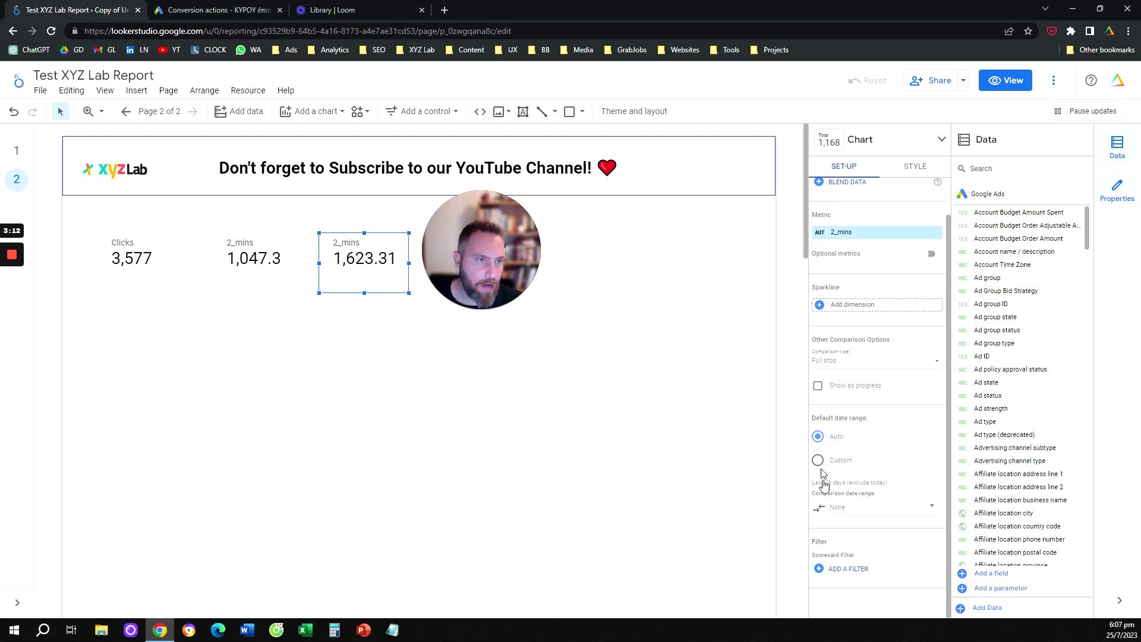
Create a 'Visits to Contact' filter including Segment Conversion Type Name with a Contains condition
{"action": "left_click", "coordinate": [856, 571]}
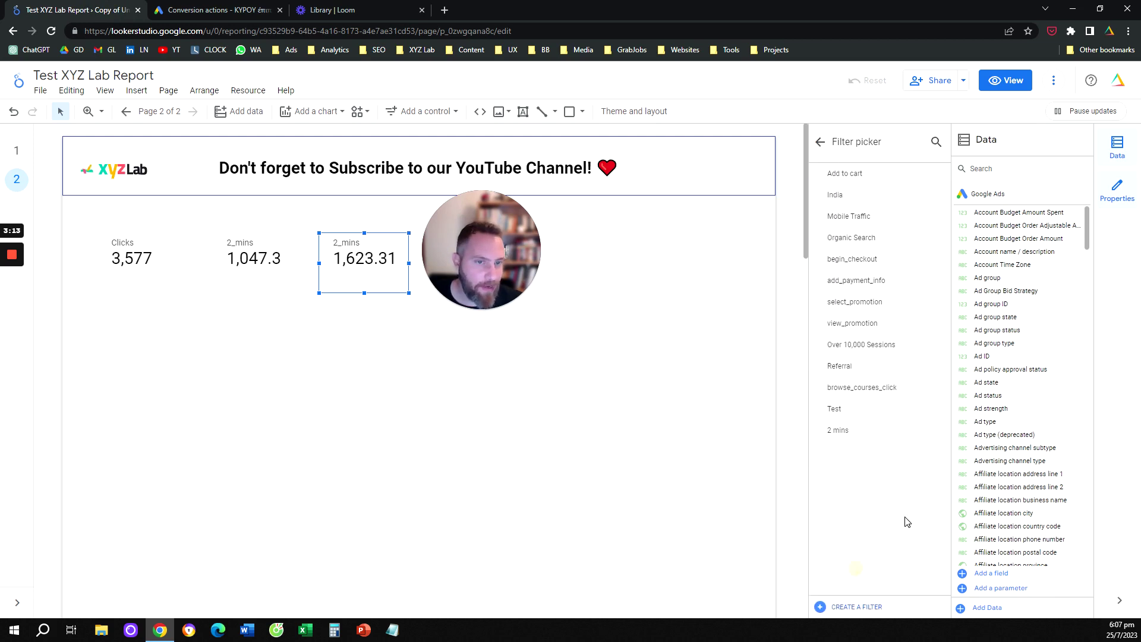
{"action": "left_click", "coordinate": [859, 607]}
{"action": "left_click", "coordinate": [78, 358]}
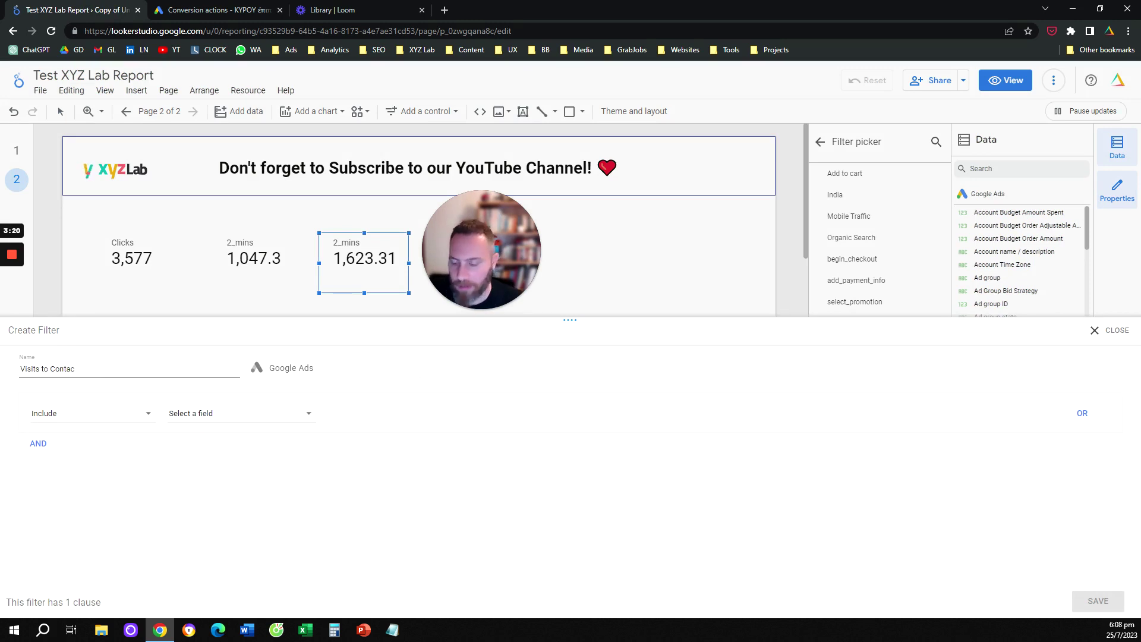
{"action": "left_click", "coordinate": [224, 418]}
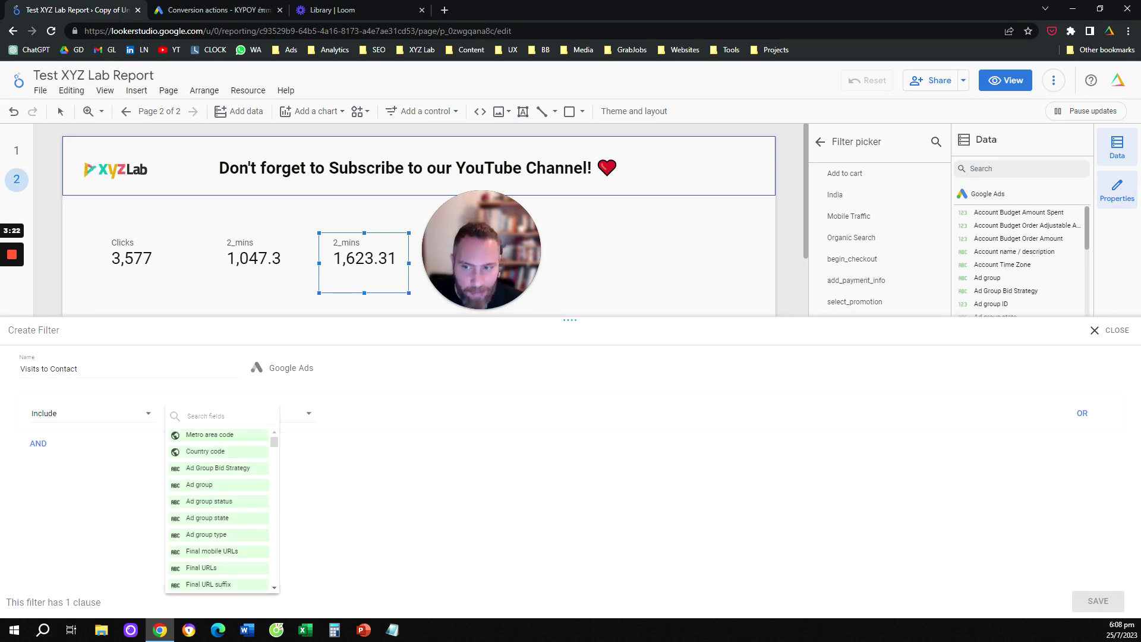
{"action": "left_click", "coordinate": [224, 416]}
{"action": "type", "text": "name"}
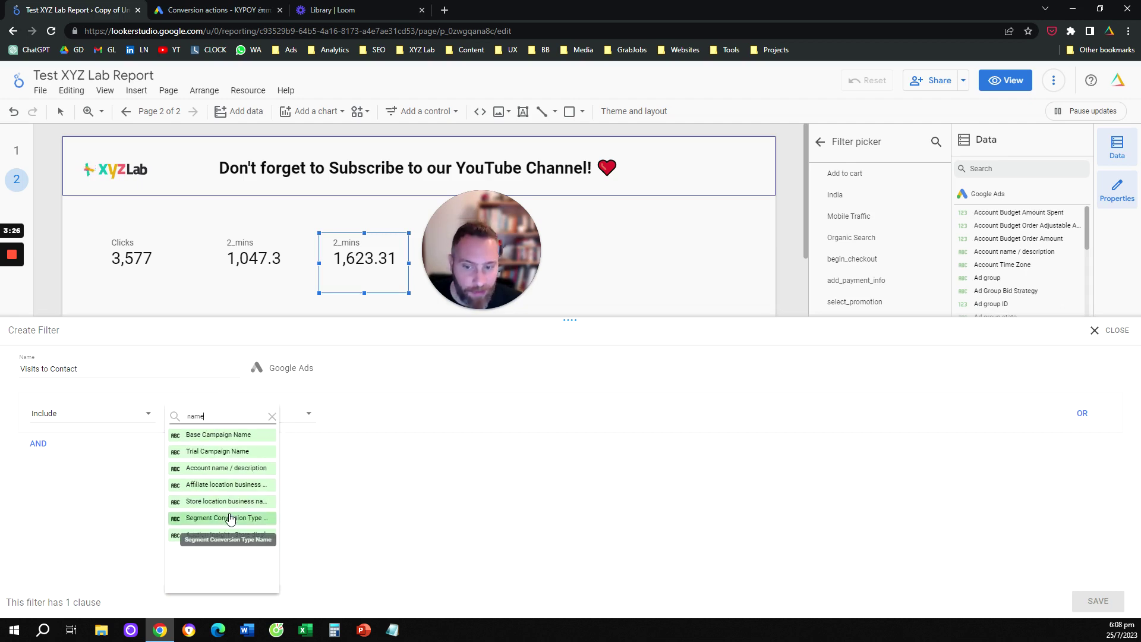
{"action": "left_click", "coordinate": [231, 518]}
{"action": "left_click", "coordinate": [364, 411]}
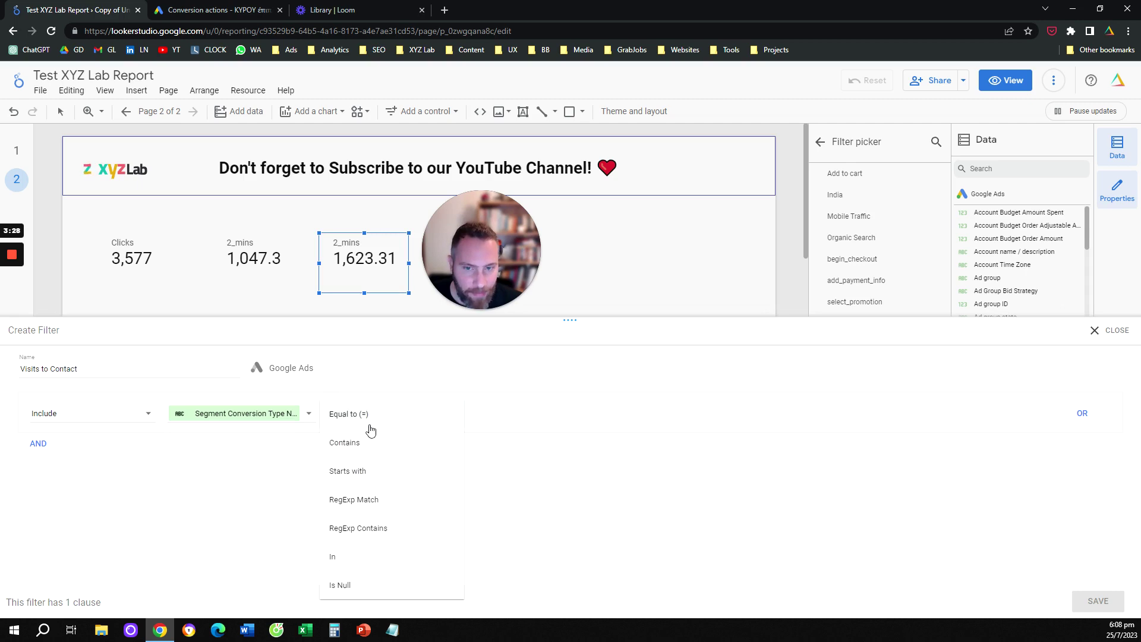
{"action": "left_click", "coordinate": [369, 439]}
Set the match value to visits_to_contact_page and save the filter, so the scorecard shows 21
{"action": "left_click", "coordinate": [502, 412]}
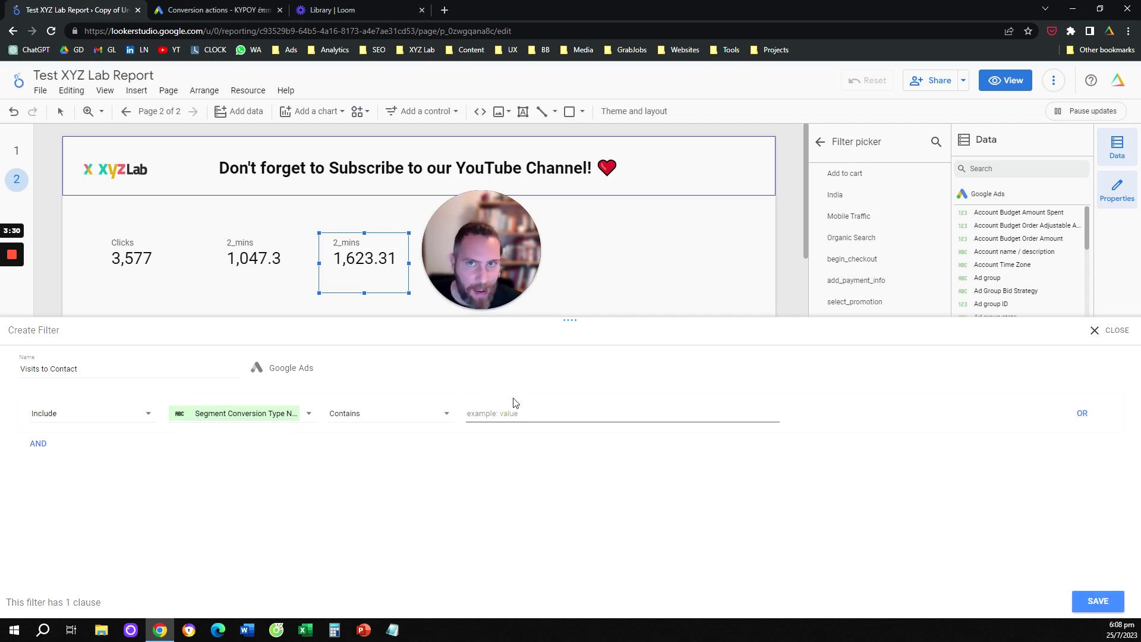
{"action": "left_click", "coordinate": [229, 9]}
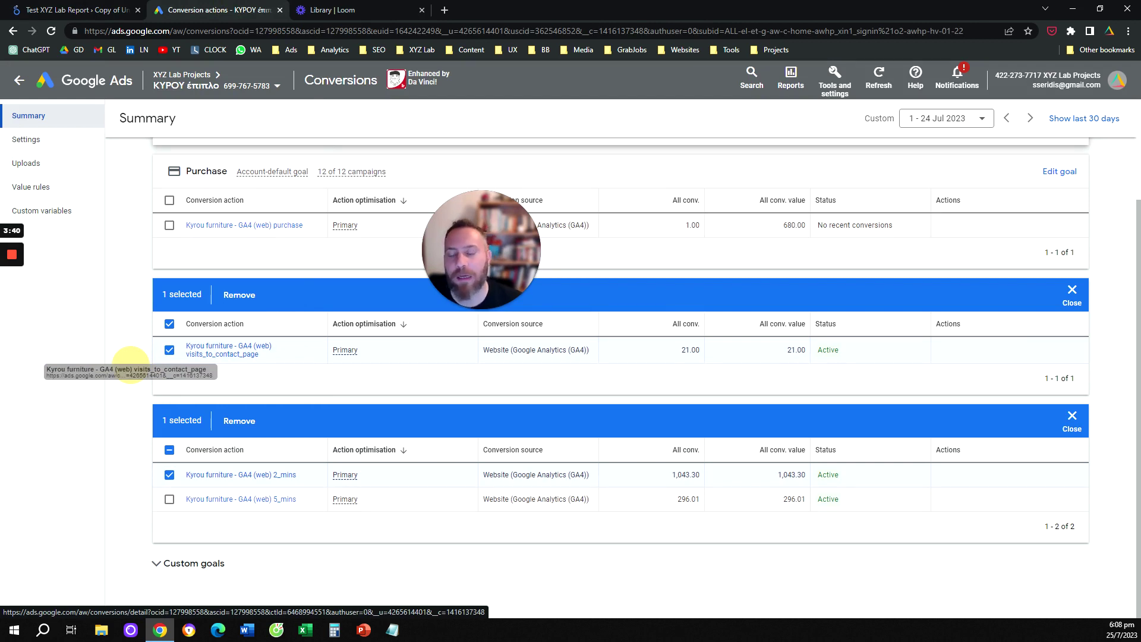
{"action": "left_click", "coordinate": [119, 11]}
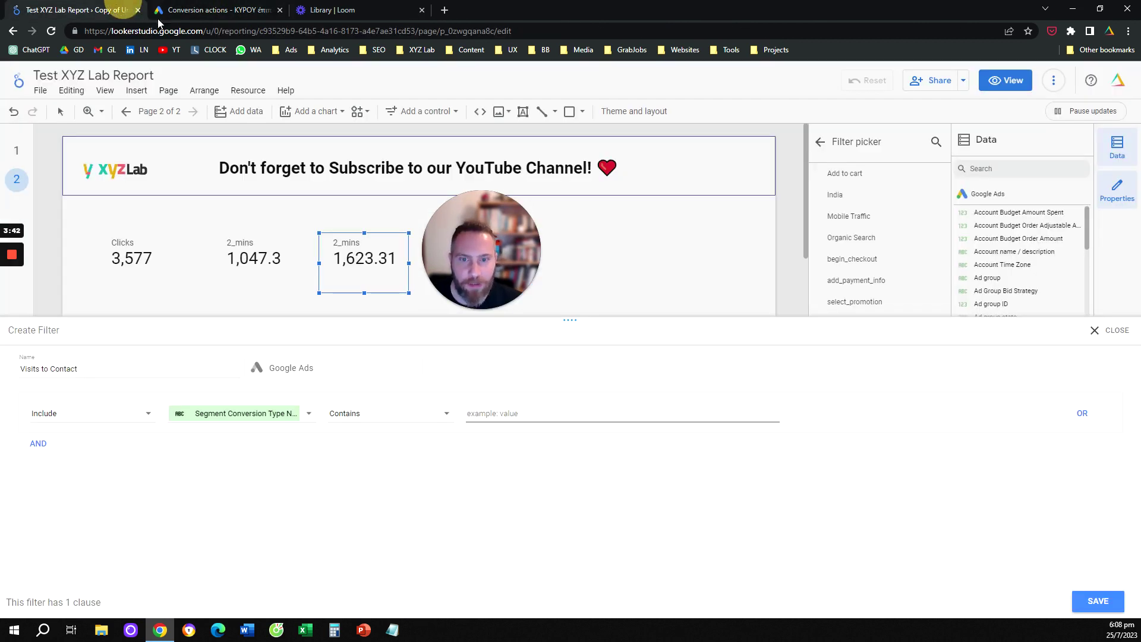
{"action": "type", "text": "visits_to_co"}
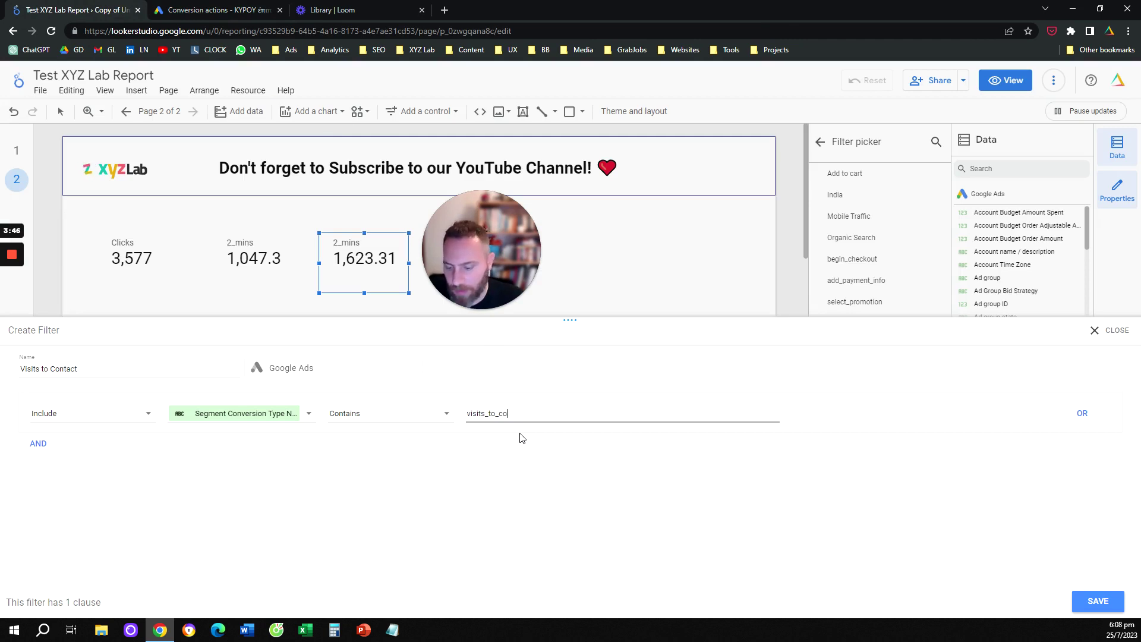
{"action": "type", "text": "nta"}
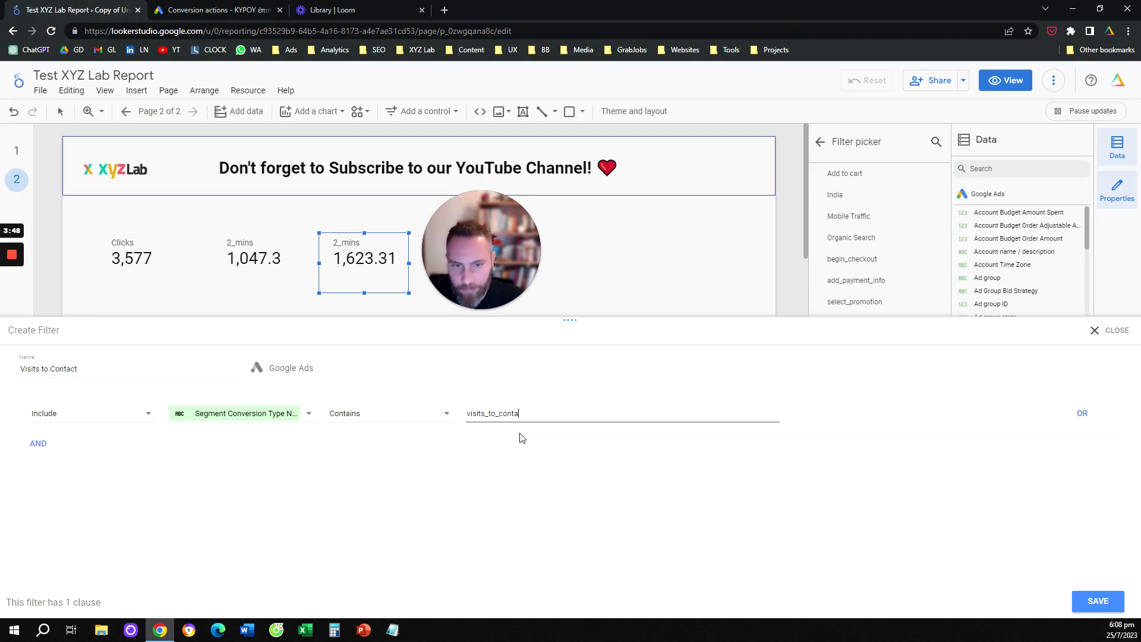
{"action": "type", "text": "ct_page"}
{"action": "left_click", "coordinate": [1092, 600]}
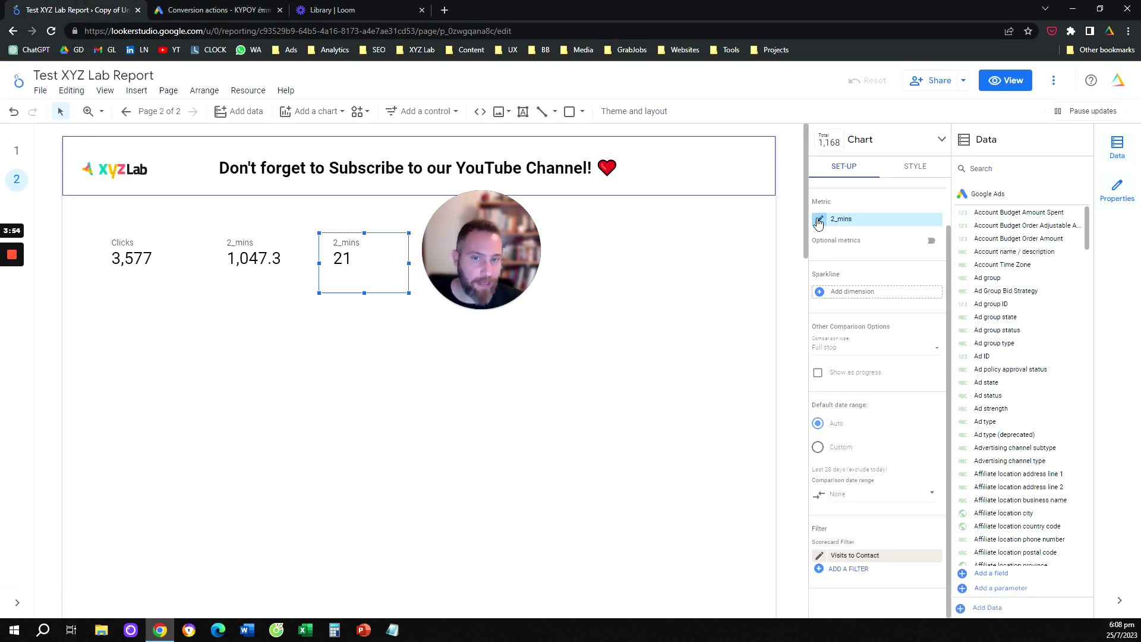
Change the third scorecard's metric name from 2_mins to 'Visits to Contact Page'
{"action": "left_click", "coordinate": [819, 221]}
{"action": "key", "text": "ctrl+a"}
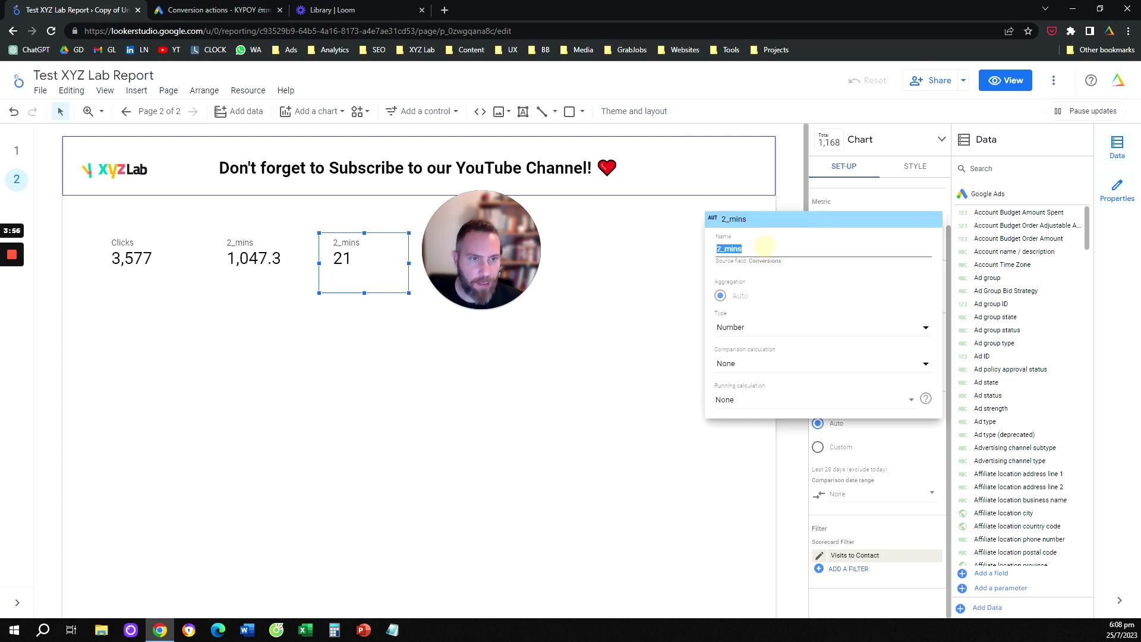
{"action": "type", "text": "Visi"}
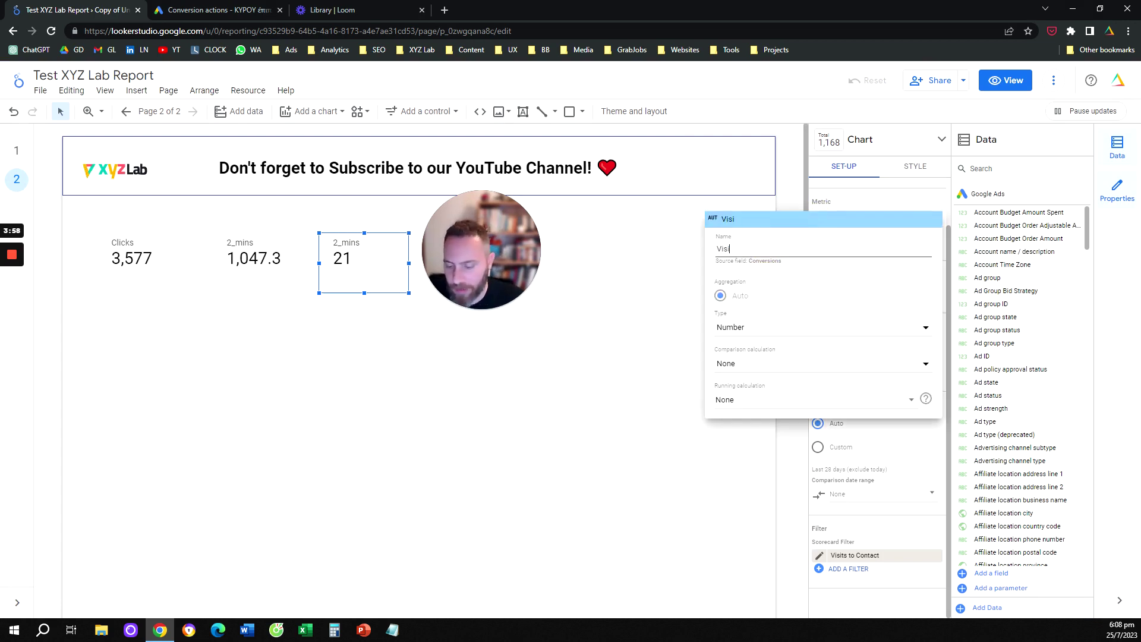
{"action": "type", "text": "ts to Contact Page"}
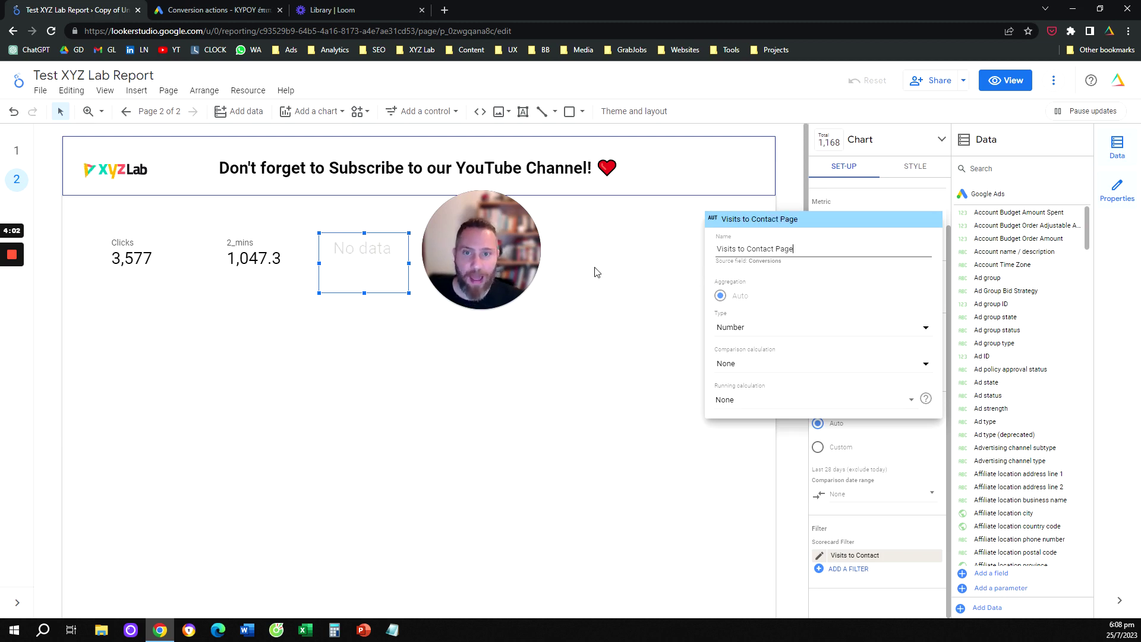
{"action": "left_click", "coordinate": [580, 302]}
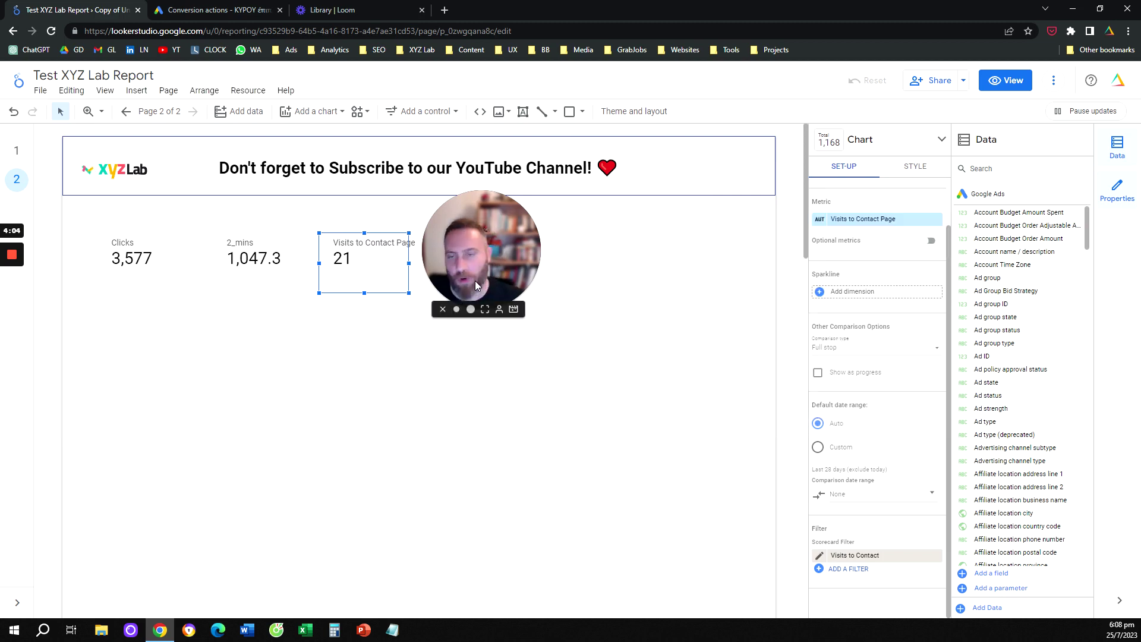
{"action": "left_click_drag", "start_coordinate": [492, 264], "coordinate": [625, 287]}
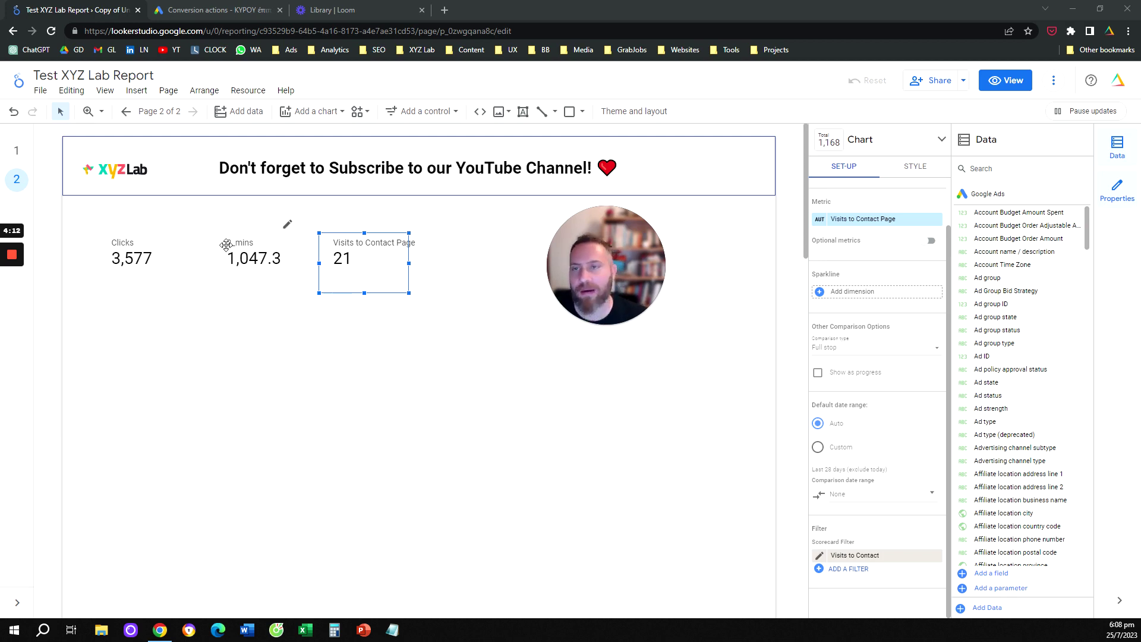
Insert a column chart below the scorecards with Month as its dimension
{"action": "left_click", "coordinate": [141, 96]}
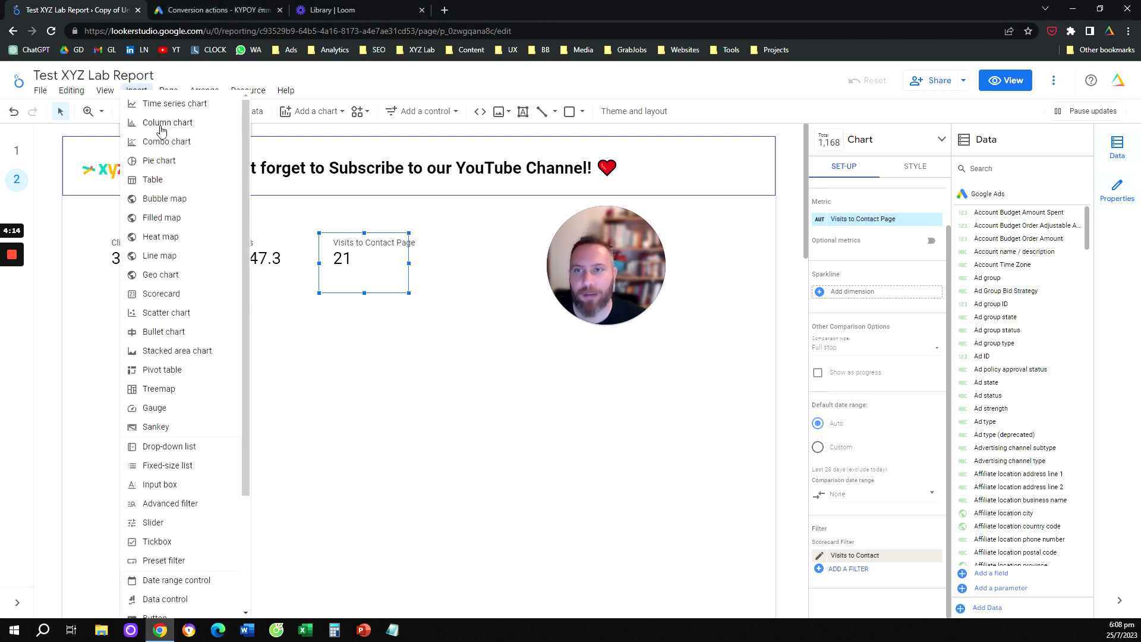
{"action": "left_click", "coordinate": [161, 119]}
{"action": "left_click", "coordinate": [219, 354]}
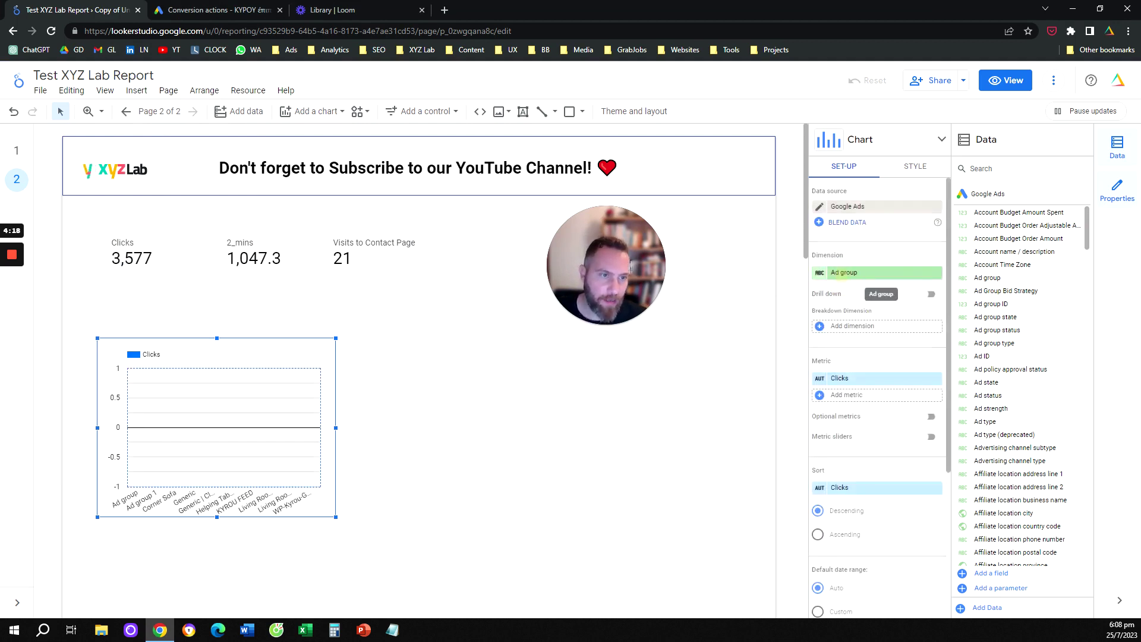
{"action": "left_click", "coordinate": [845, 280]}
{"action": "type", "text": "month"}
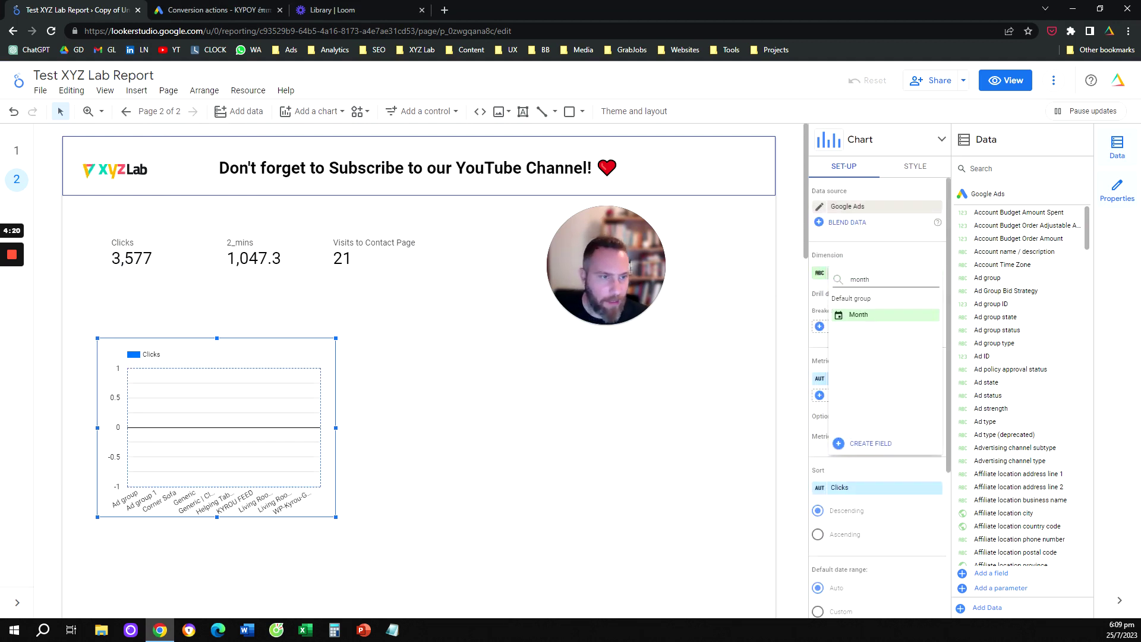
{"action": "left_click", "coordinate": [890, 321]}
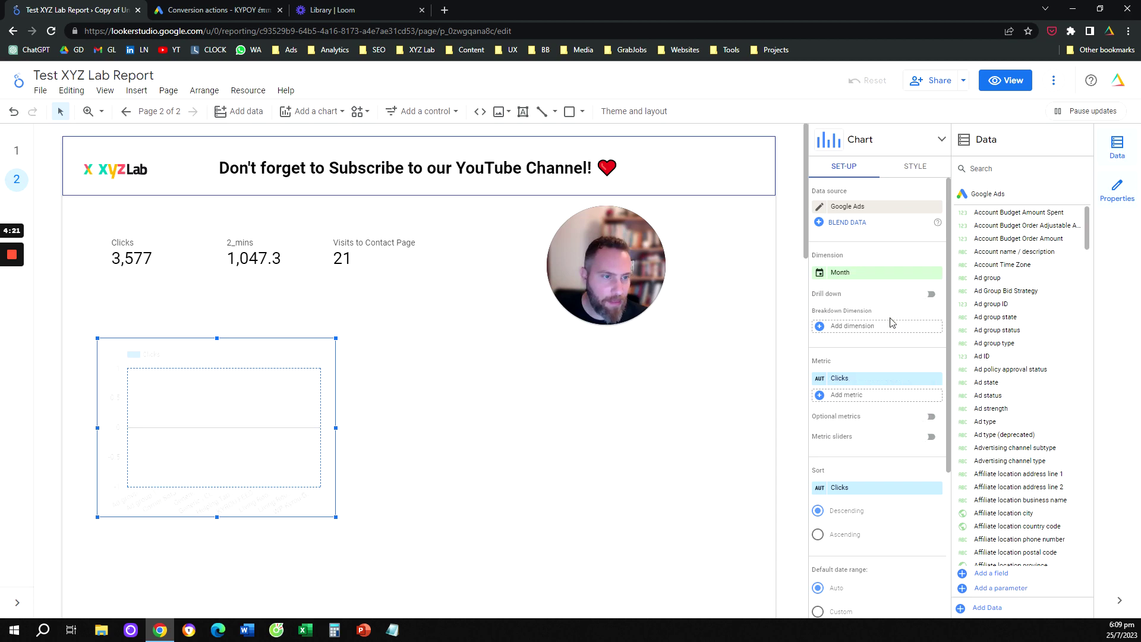
Set the chart's metric to Conversions and sort by Month ascending, Jun 2023 first
{"action": "left_click", "coordinate": [883, 381]}
{"action": "type", "text": "converso"}
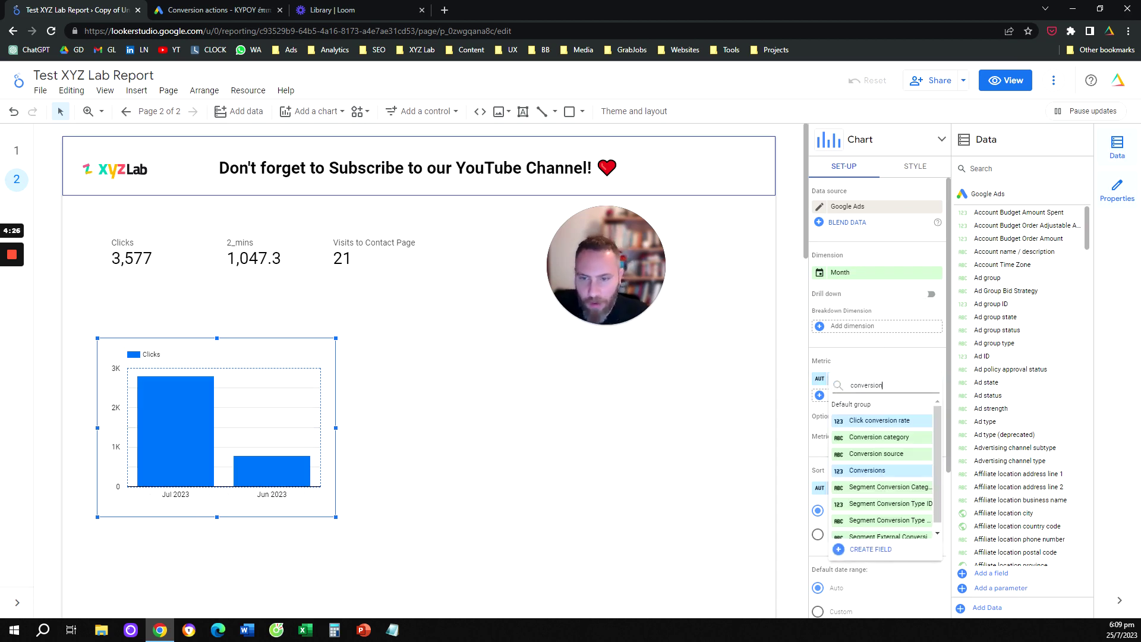
{"action": "left_click", "coordinate": [895, 470]}
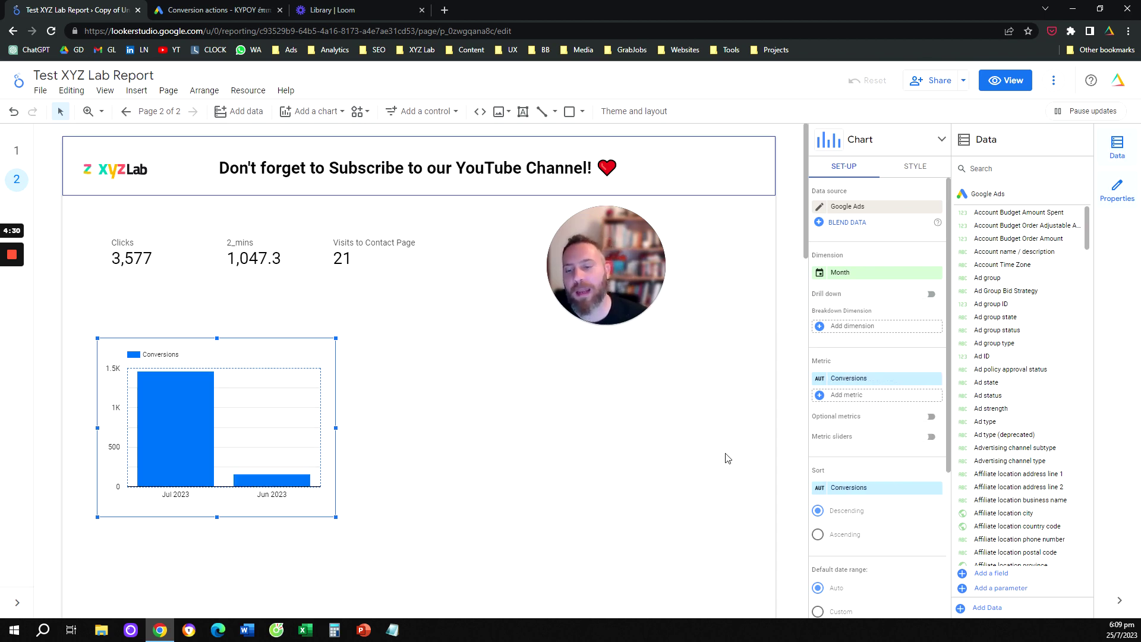
{"action": "left_click", "coordinate": [872, 487]}
{"action": "left_click", "coordinate": [859, 473]}
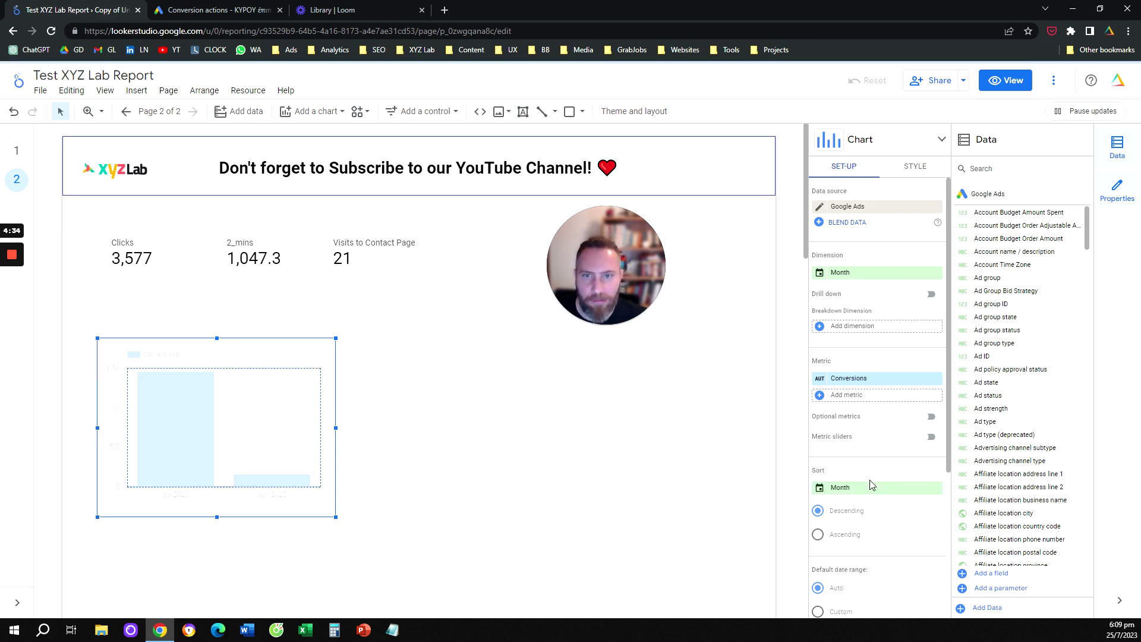
{"action": "left_click", "coordinate": [856, 537]}
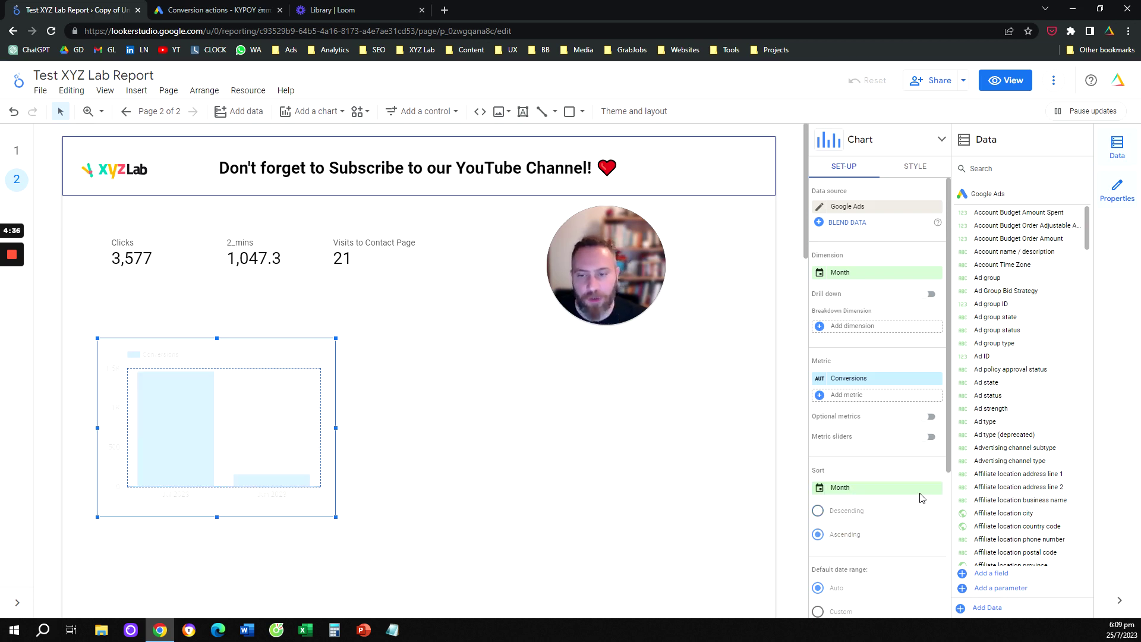
{"action": "scroll", "coordinate": [883, 431], "scroll_direction": "down", "scroll_amount": 4}
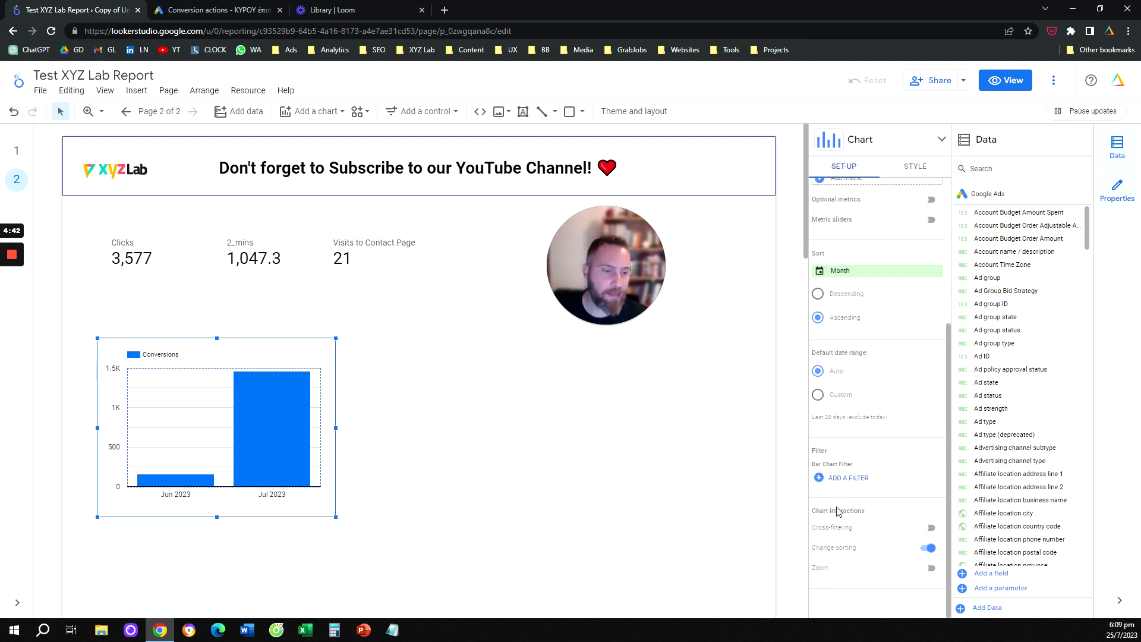
Filter the Conversions column chart to 'Visits to Contact' and turn on data labels, showing 21
{"action": "left_click", "coordinate": [849, 482]}
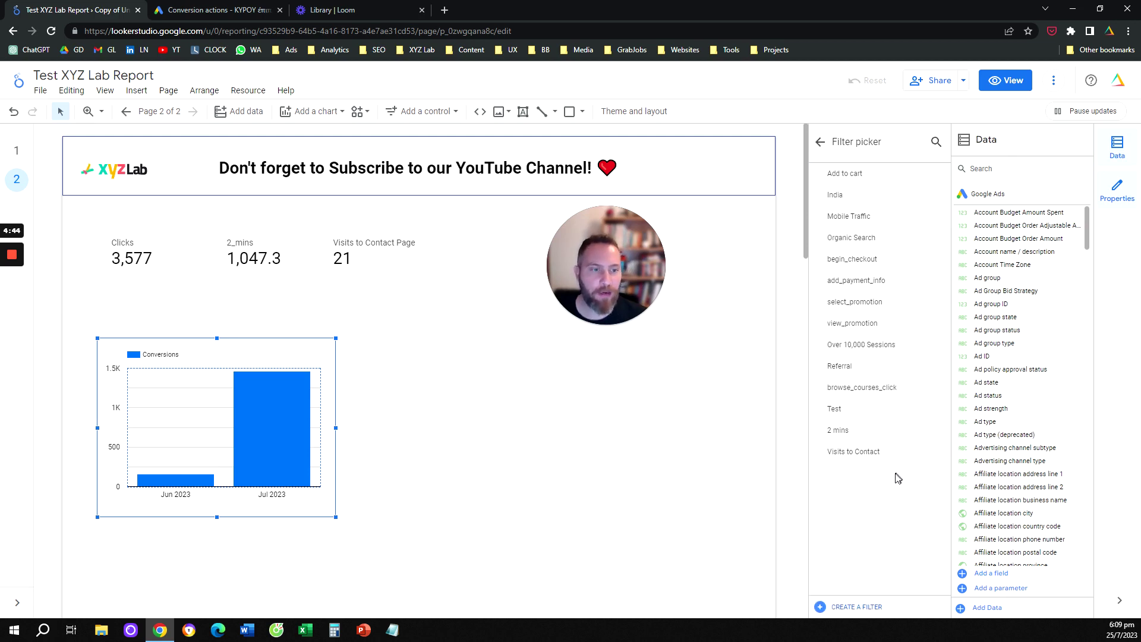
{"action": "left_click", "coordinate": [873, 453]}
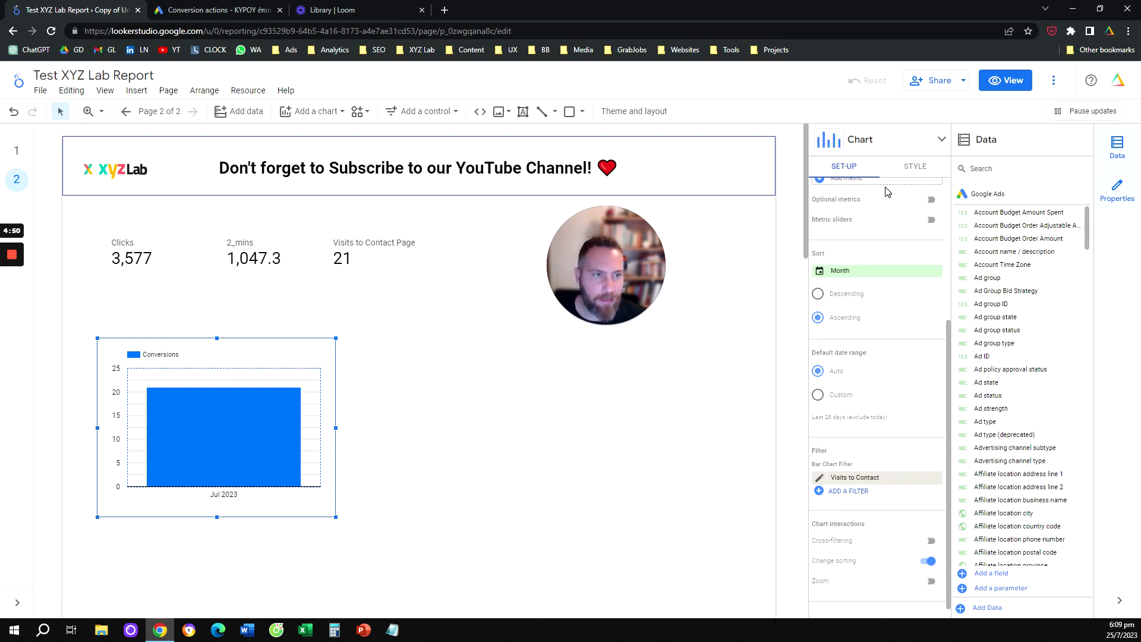
{"action": "left_click", "coordinate": [913, 167]}
{"action": "left_click", "coordinate": [819, 264]}
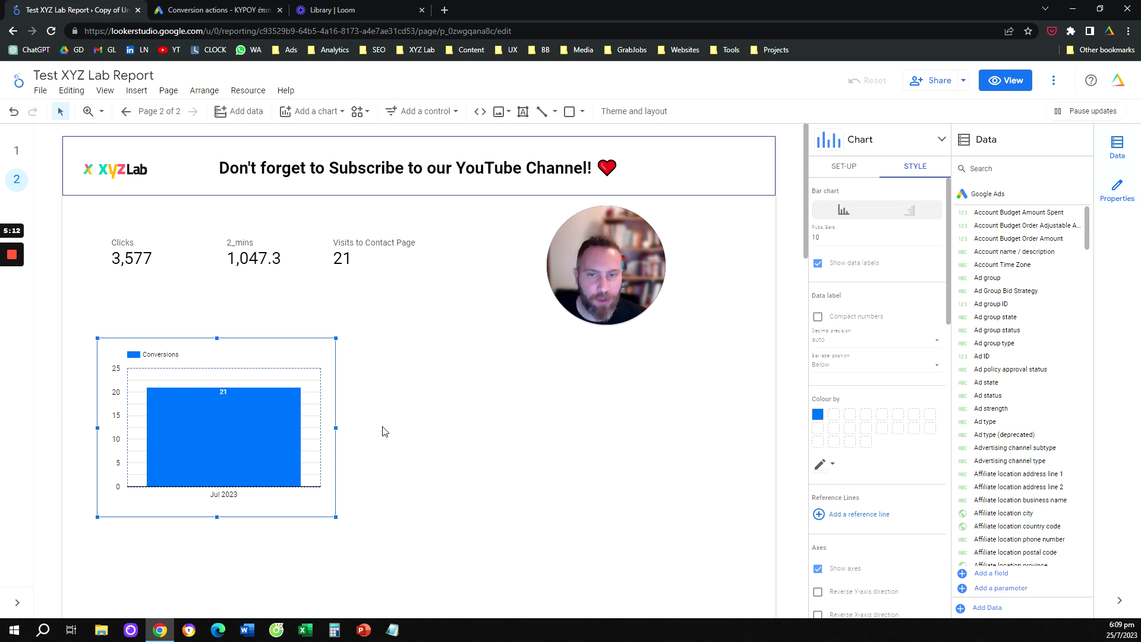
Open the Visits to Contact Page scorecard's filter, defined as Conversion Type Name contains visits_to_contact_page
{"action": "left_click", "coordinate": [346, 252]}
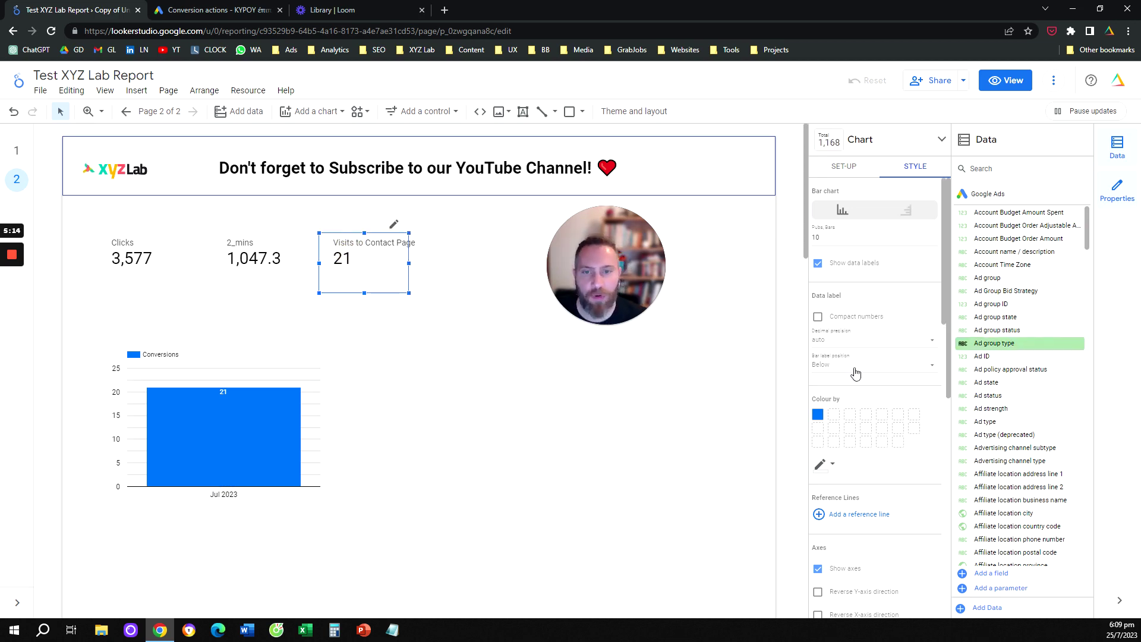
{"action": "scroll", "coordinate": [871, 443], "scroll_direction": "down", "scroll_amount": 10}
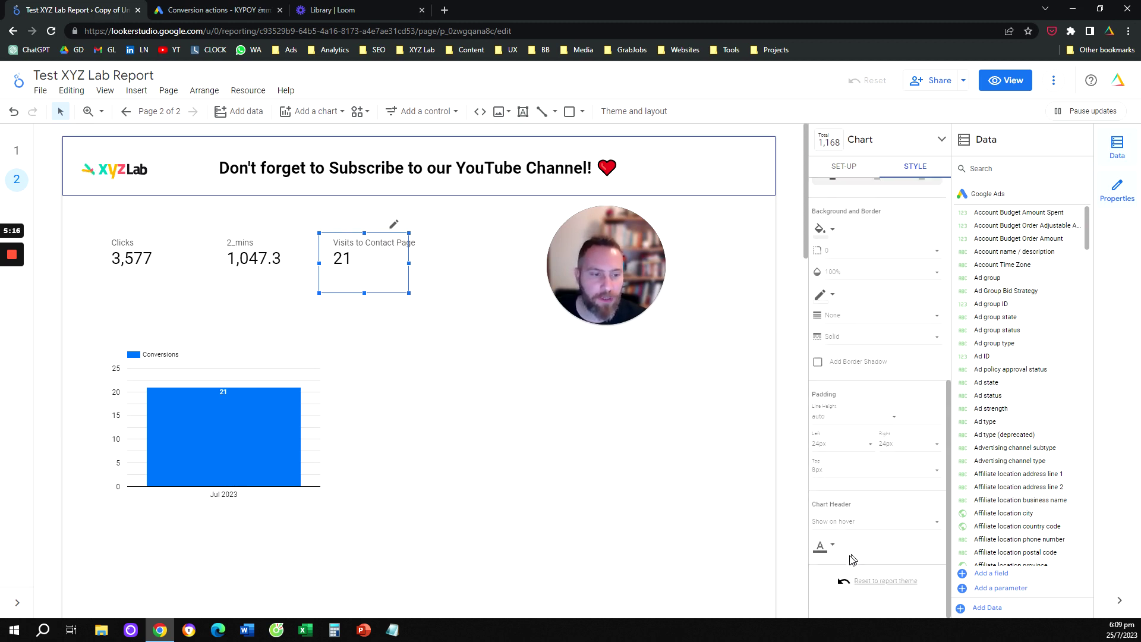
{"action": "left_click", "coordinate": [845, 166]}
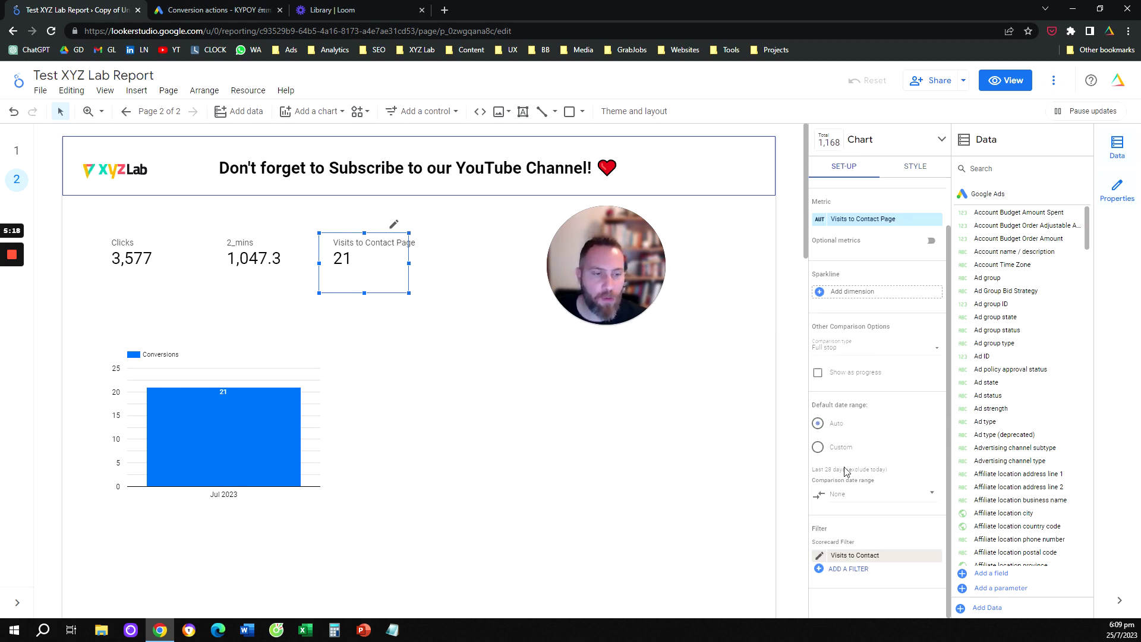
{"action": "left_click", "coordinate": [834, 553]}
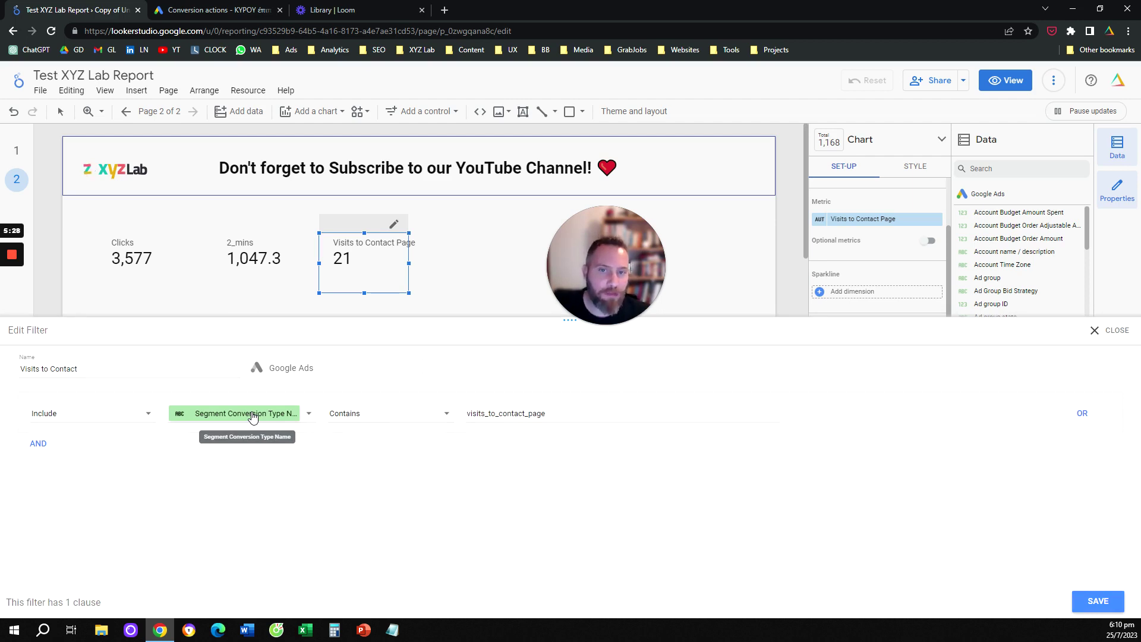
{"action": "left_click_drag", "start_coordinate": [252, 418], "coordinate": [421, 246]}
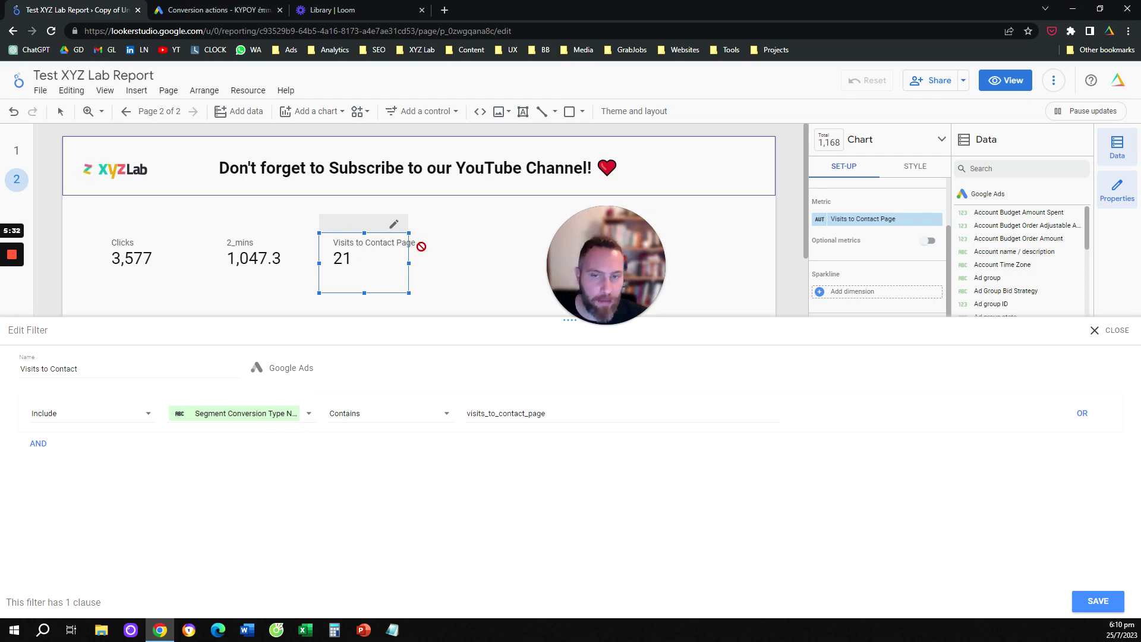